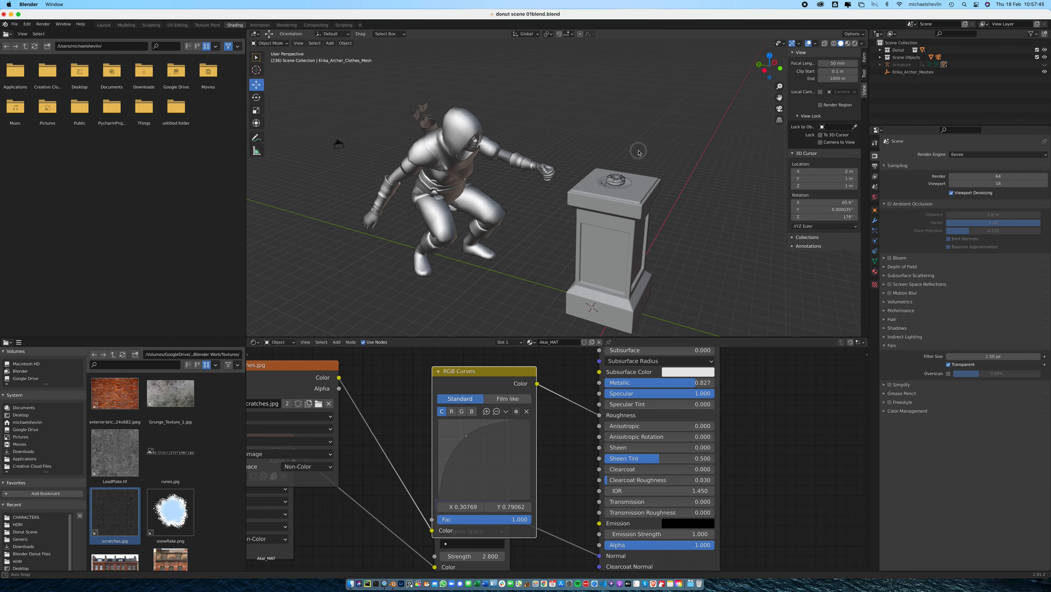
Switch to PureRef and load the recent reference board ref 1.pur
scroll(558, 148, up, 5)
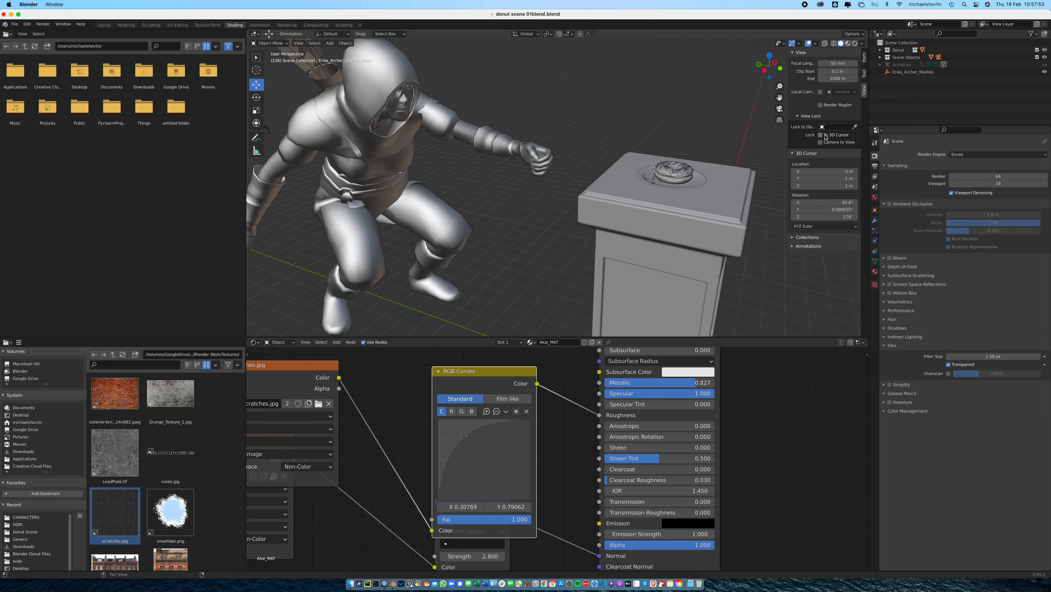
click(409, 575)
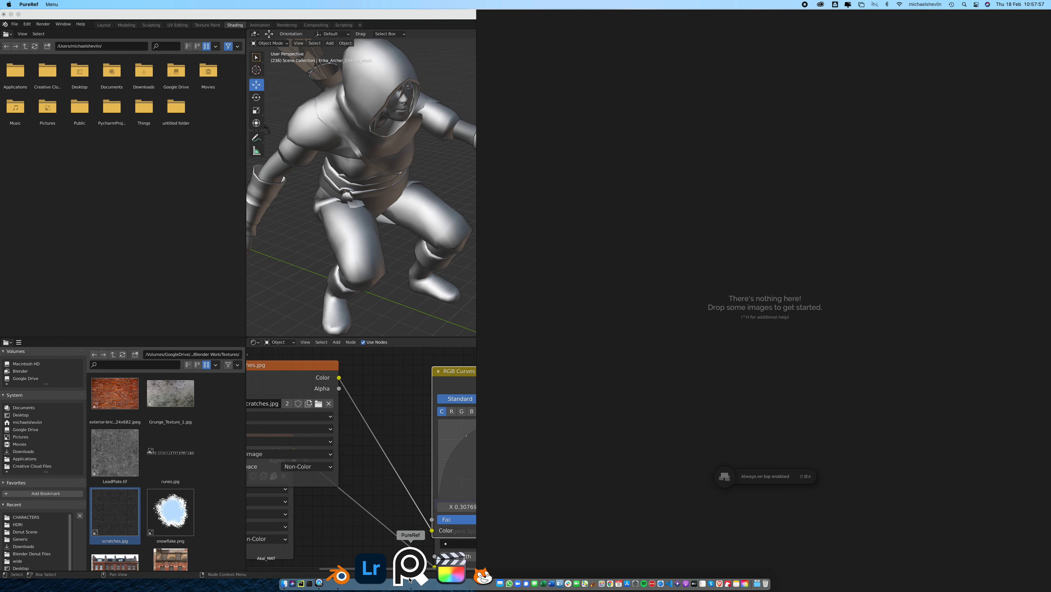
click(29, 4)
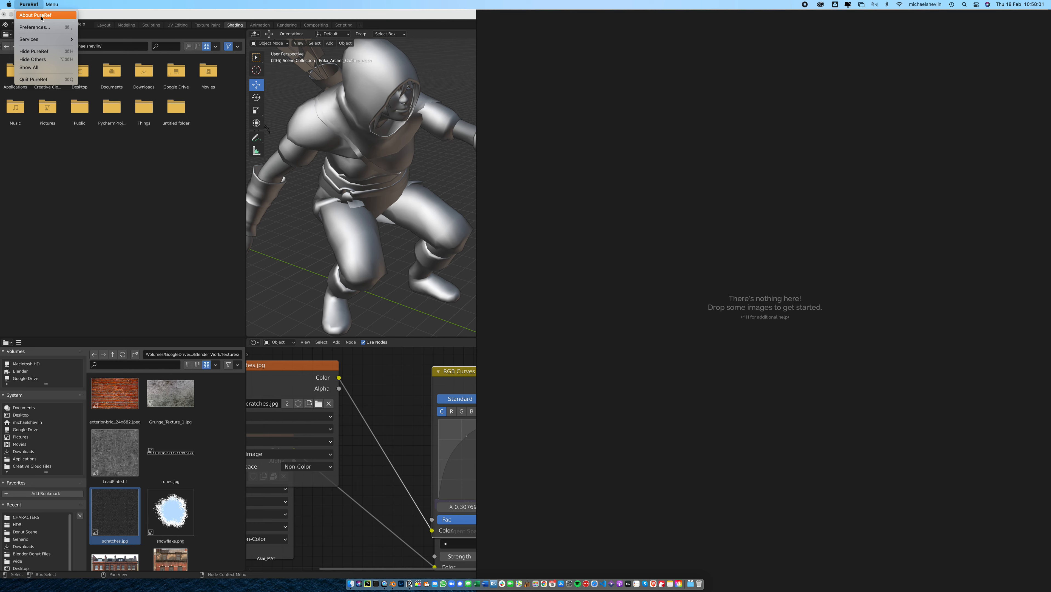
click(708, 271)
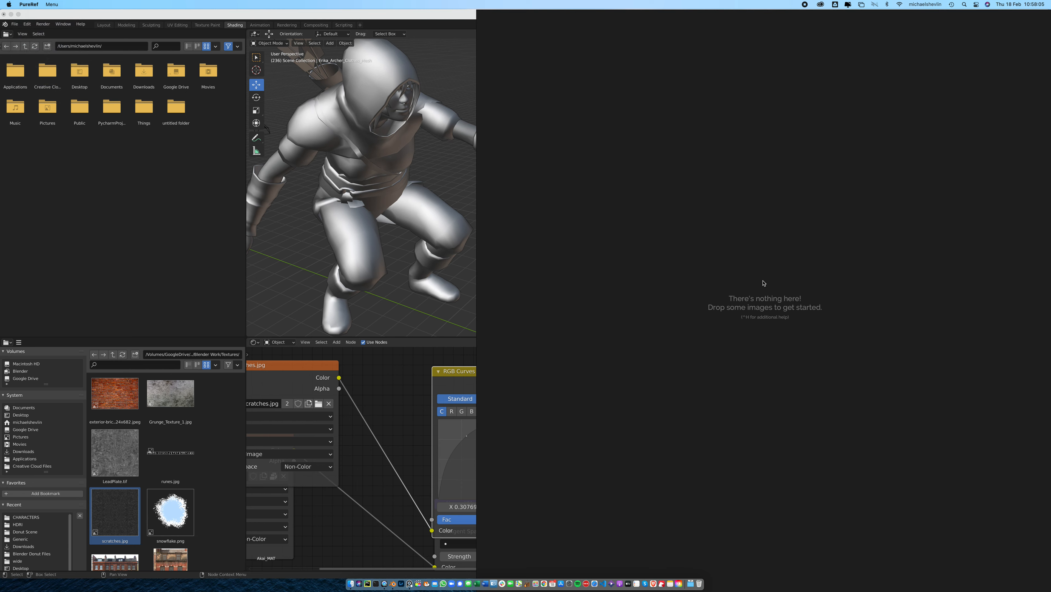
click(57, 4)
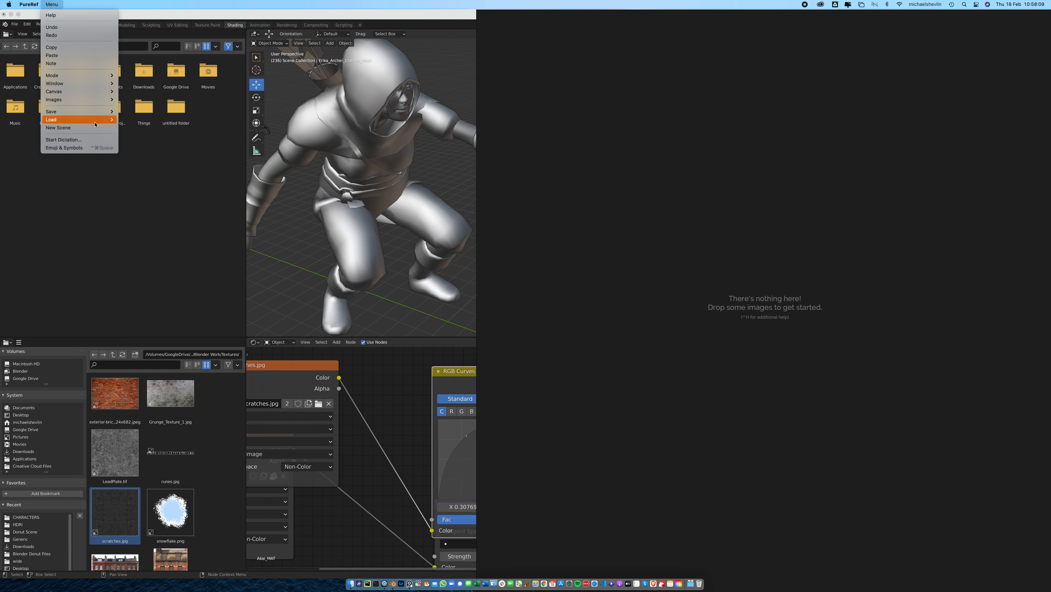
mouse_move(96, 121)
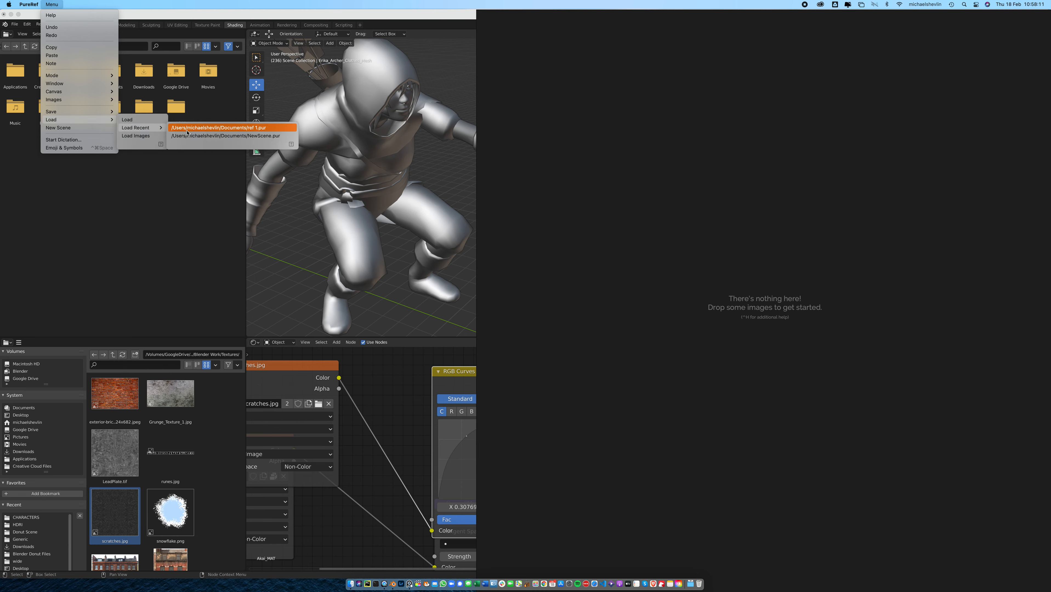
click(187, 130)
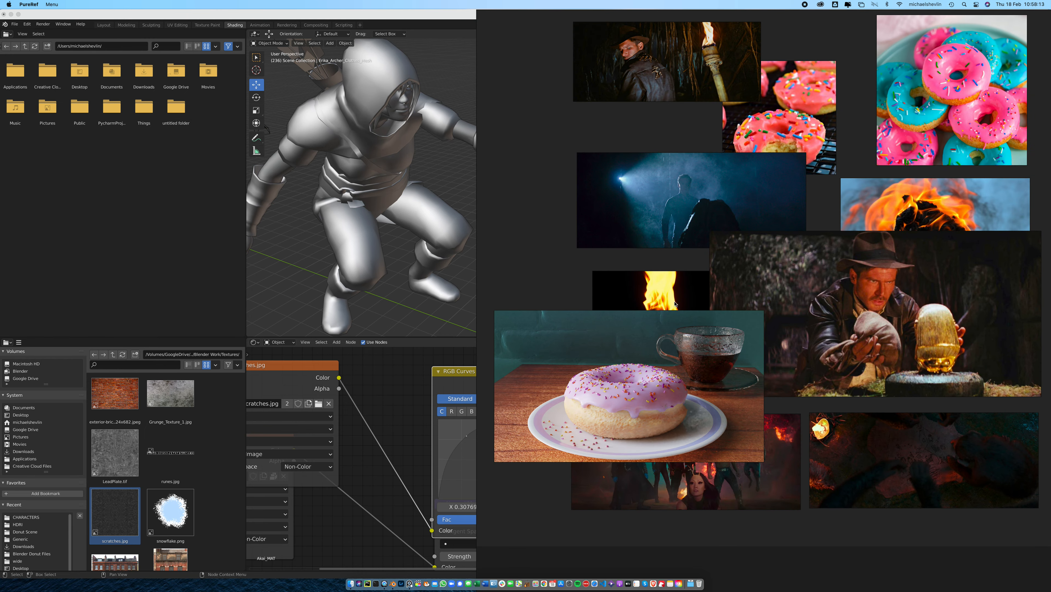
Move the donut-and-coffee image to the board's lower part, then enlarge the torch film still and place it above the other references
drag(695, 338, 951, 455)
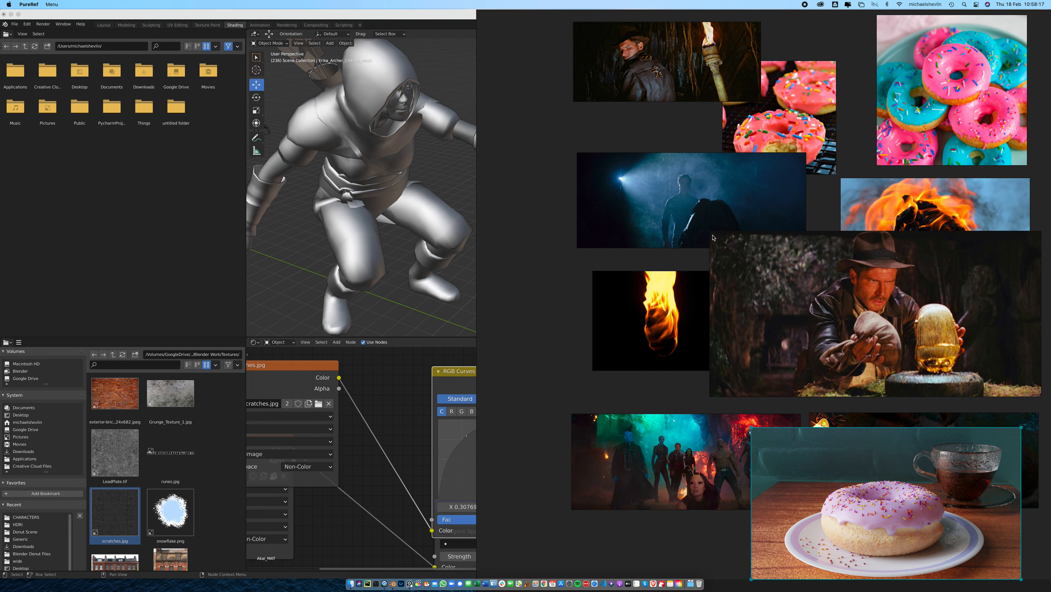
drag(700, 62, 682, 113)
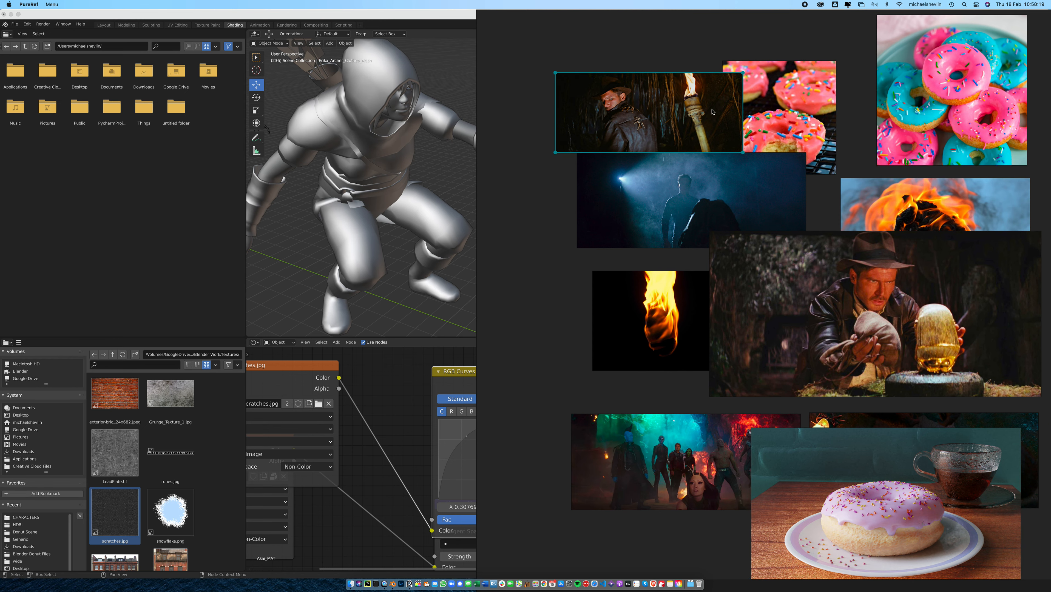
drag(743, 152, 978, 253)
drag(876, 205, 842, 231)
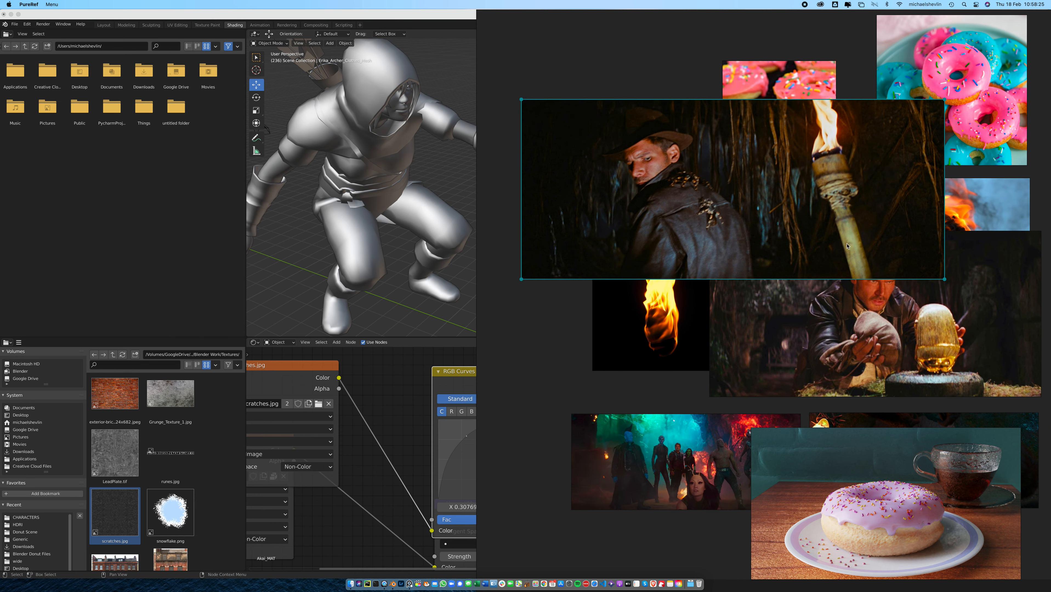
scroll(841, 243, down, 3)
drag(821, 229, 741, 126)
scroll(819, 305, up, 3)
scroll(819, 306, down, 4)
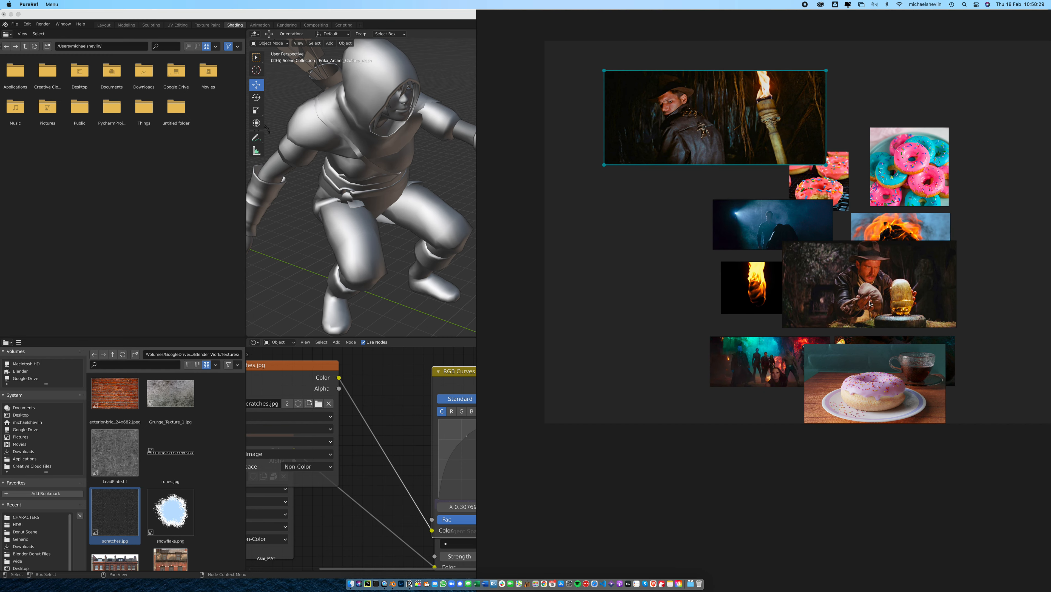
Move the donut-and-coffee and golden idol images to the board's left side and the burning torch image up onto the donut photos
drag(847, 356, 614, 296)
drag(890, 296, 696, 265)
click(903, 251)
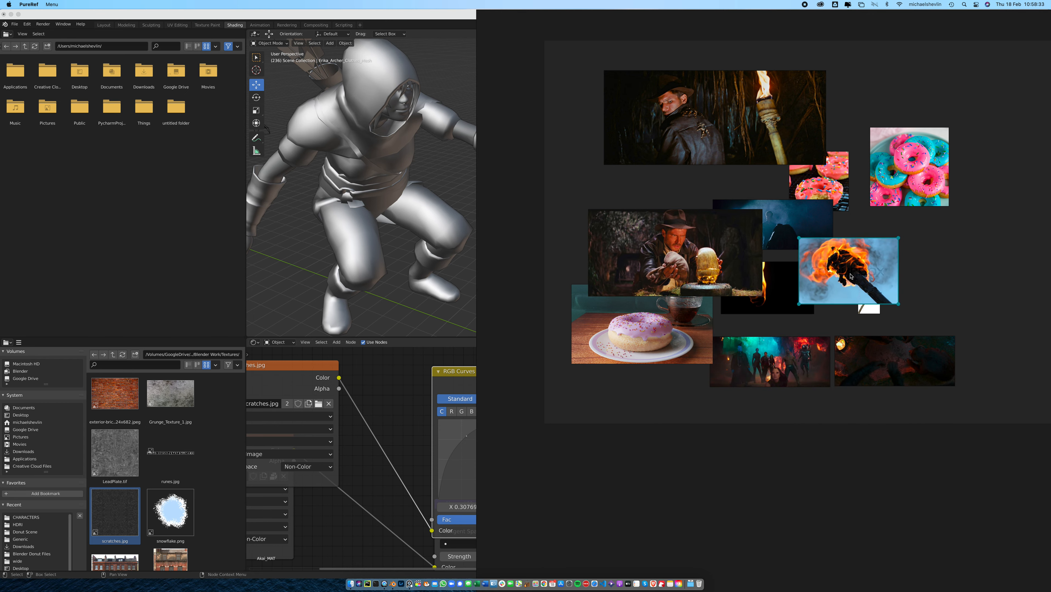
scroll(858, 275, up, 5)
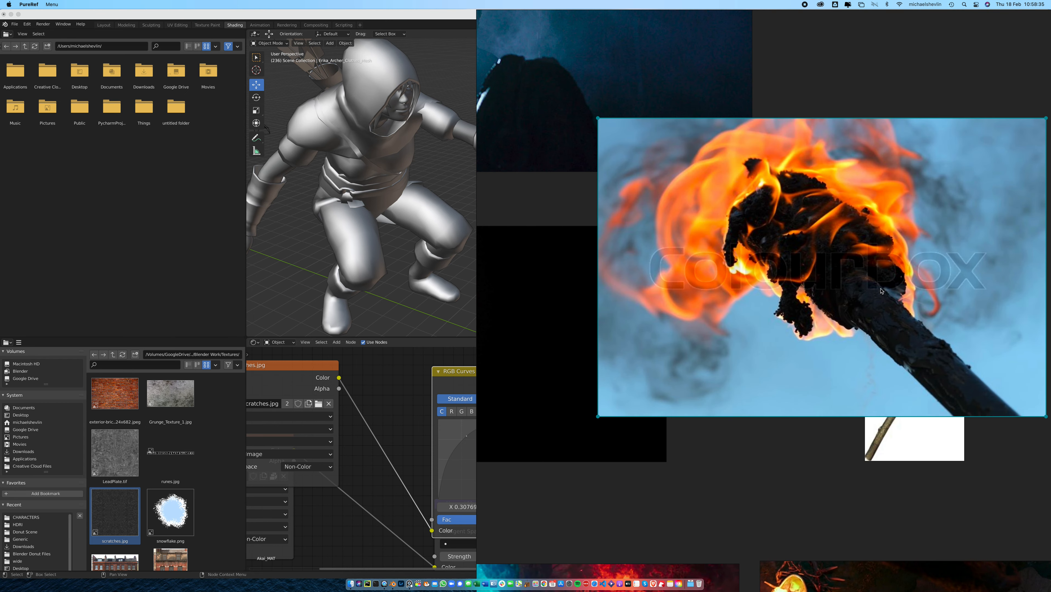
scroll(908, 302, down, 5)
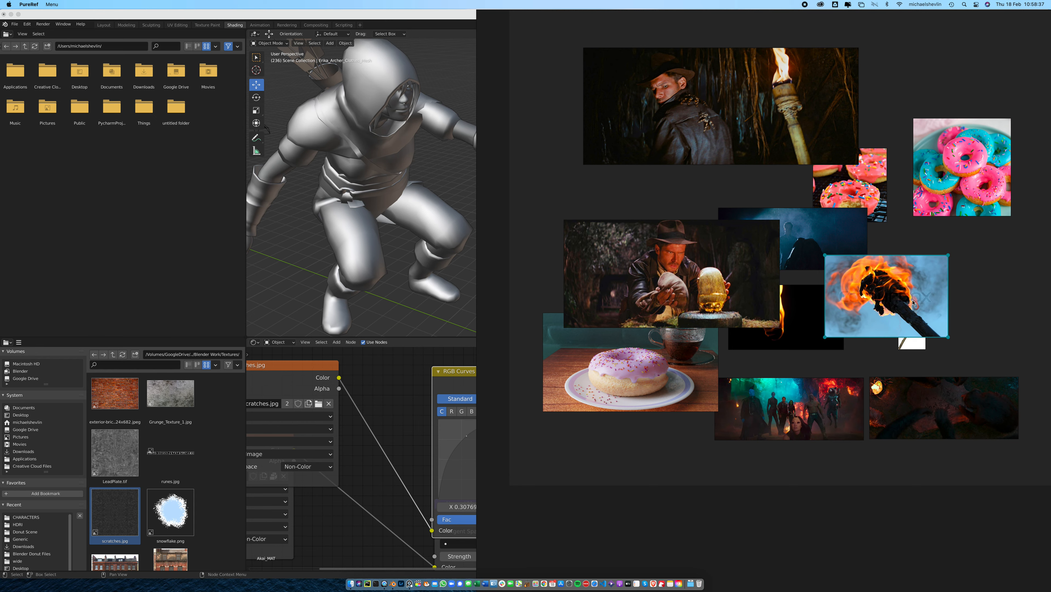
drag(913, 304, 966, 200)
Examine the two wooden torch reference images on white backgrounds, including their rope and cloth wrappings
click(910, 331)
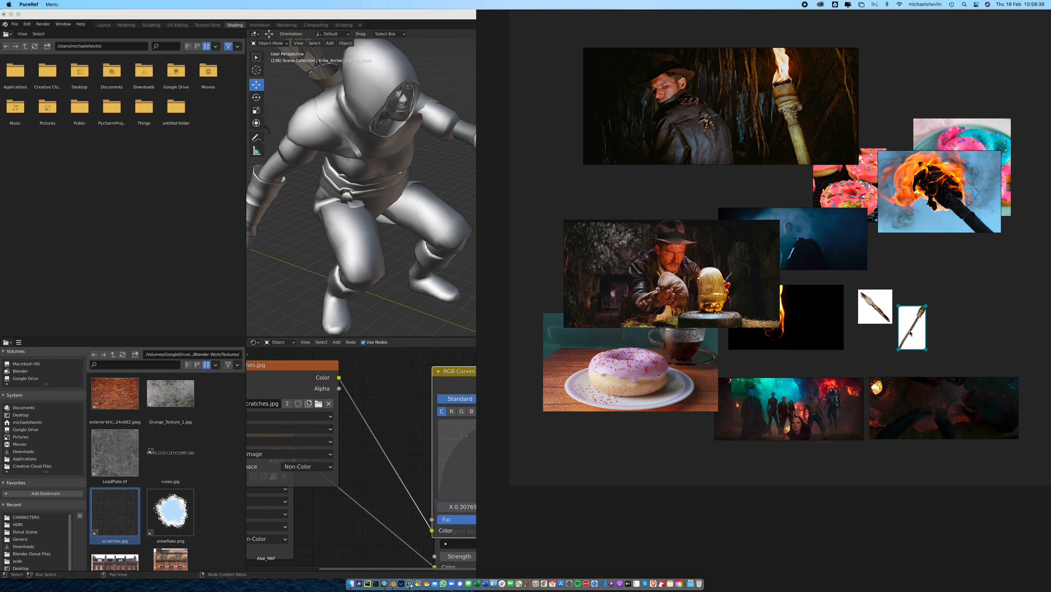
scroll(911, 332, up, 5)
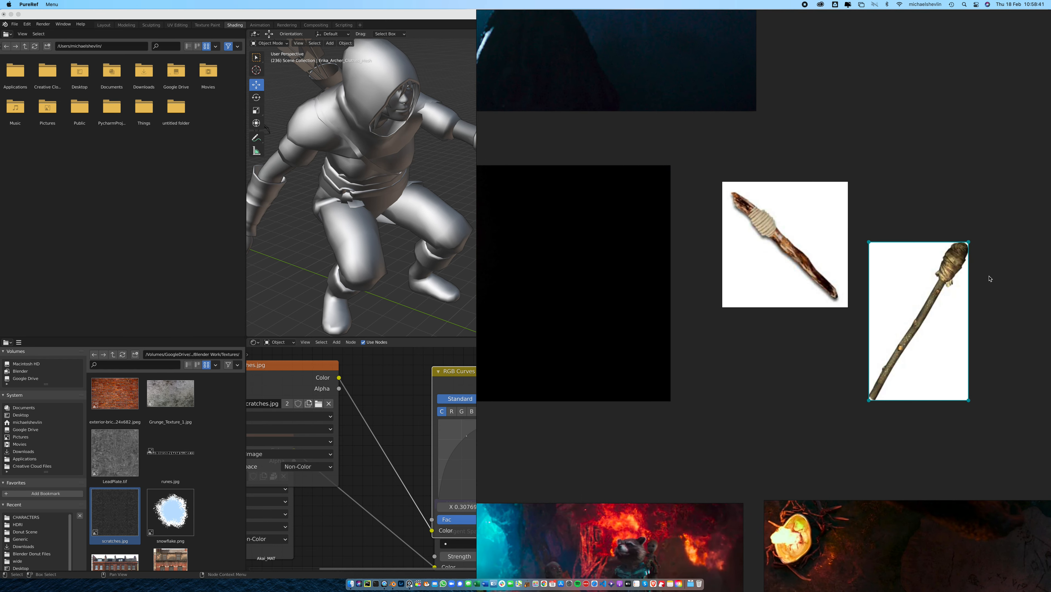
scroll(944, 280, up, 4)
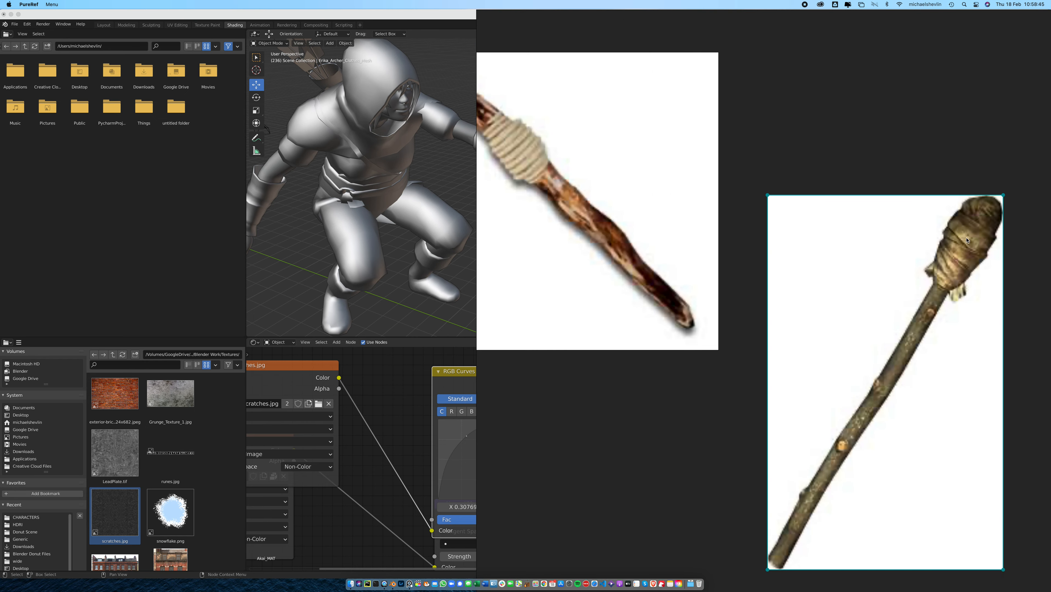
scroll(707, 255, down, 4)
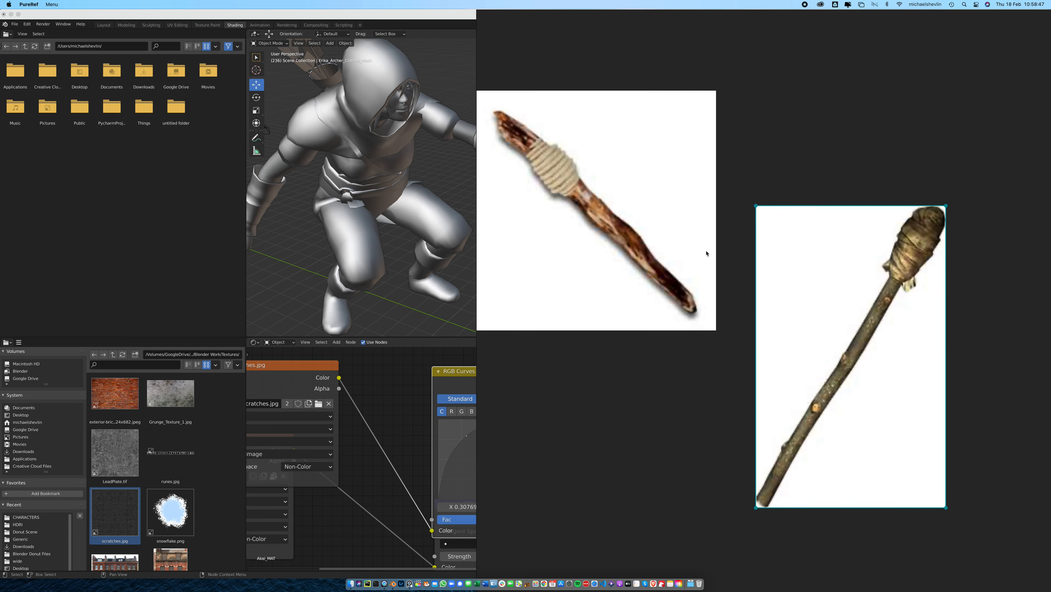
click(621, 123)
Reposition the PureRef window down and to the right so that more of the 3D viewport is uncovered
drag(650, 63, 609, 95)
scroll(742, 267, down, 5)
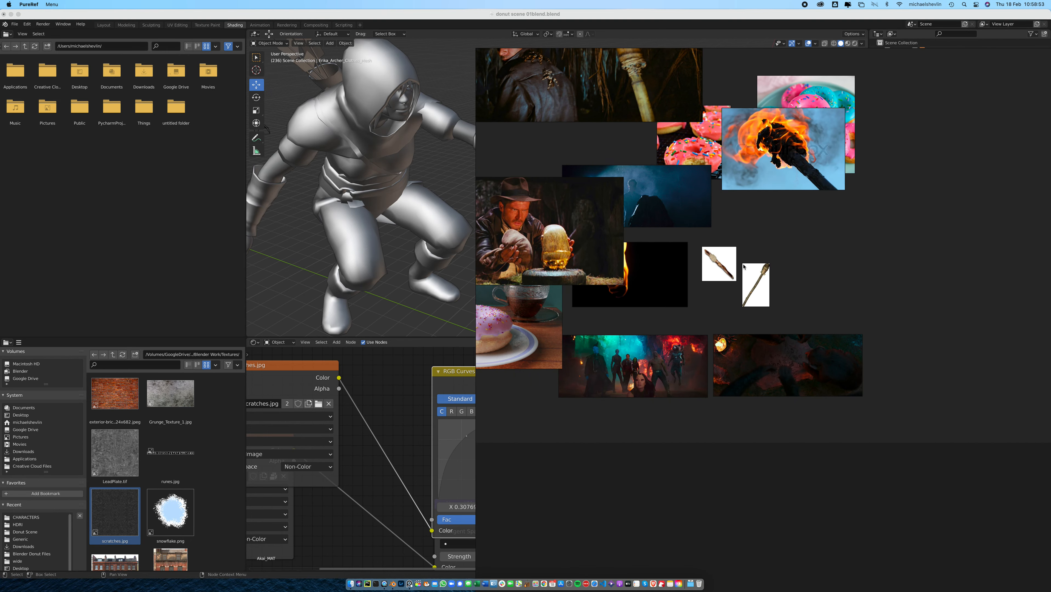
drag(679, 215, 762, 295)
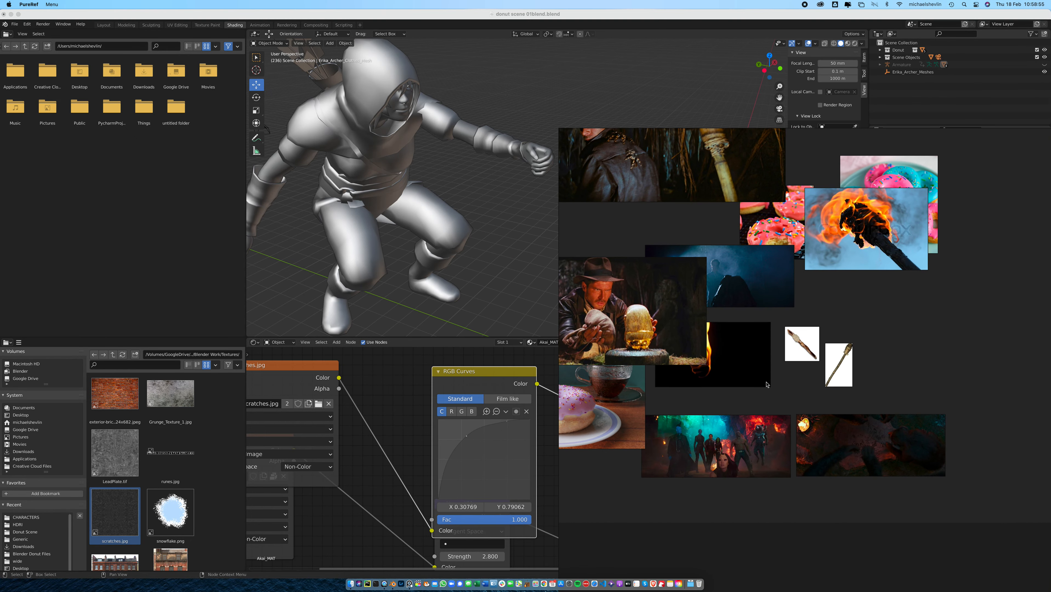
Move the golden idol image over the burning torch image and inspect the blue backlit silhouette and lit torch references
drag(687, 319, 997, 193)
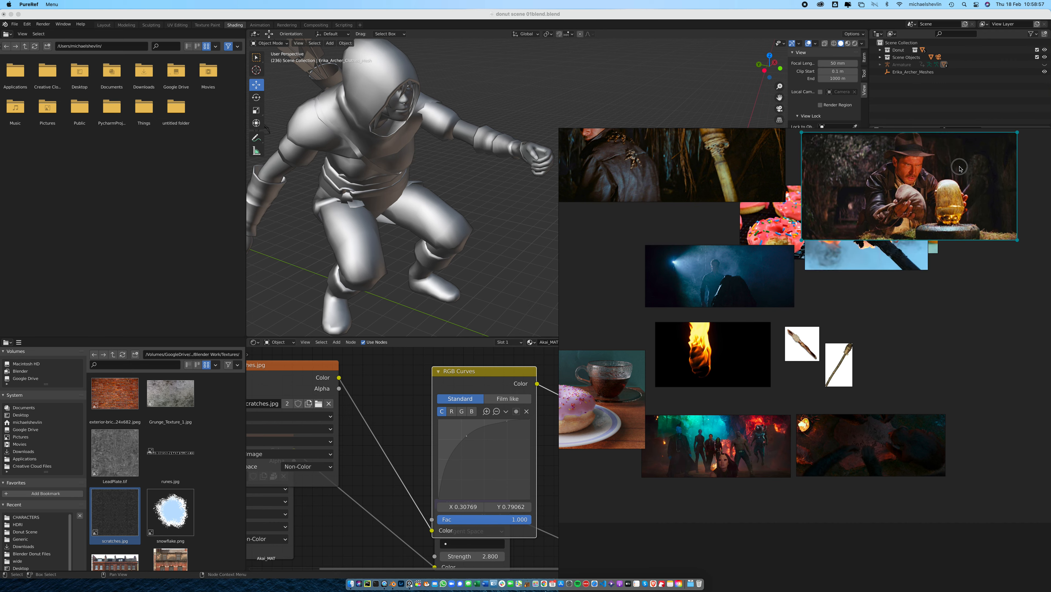
click(758, 261)
scroll(689, 290, up, 5)
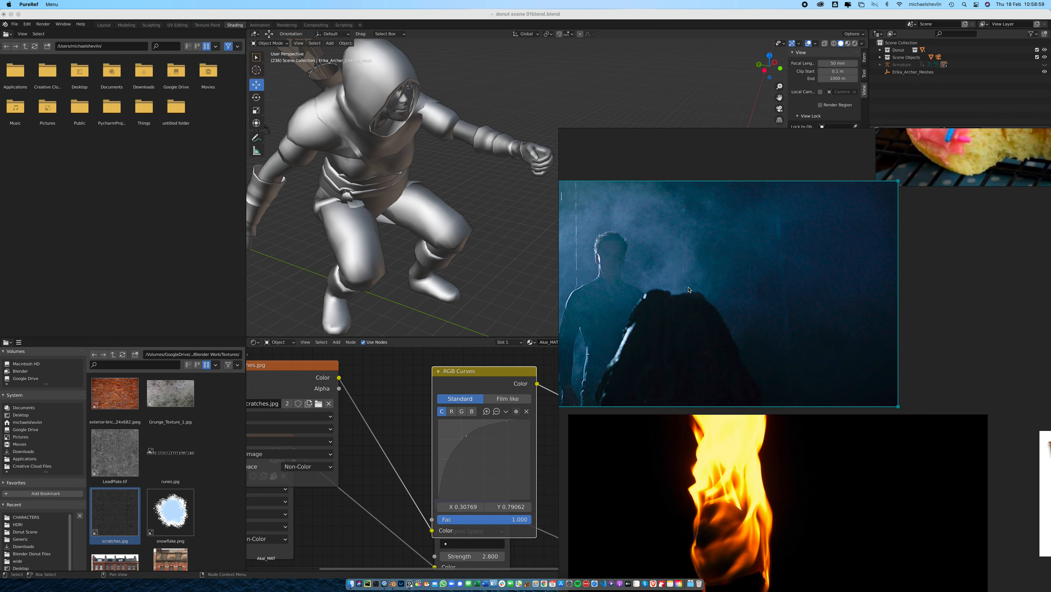
scroll(678, 281, down, 3)
scroll(693, 348, down, 2)
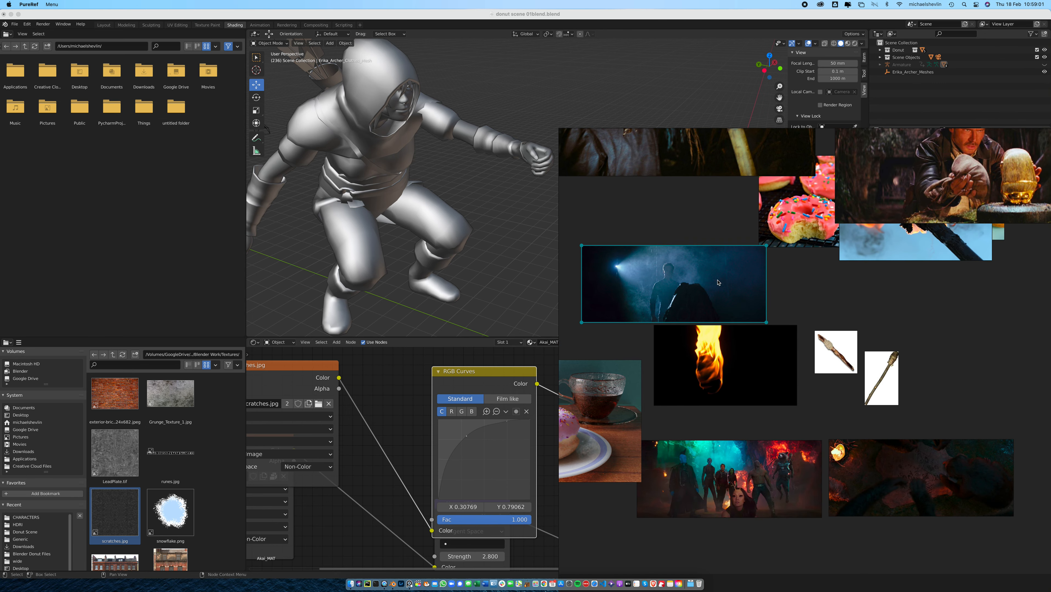
scroll(703, 386, up, 4)
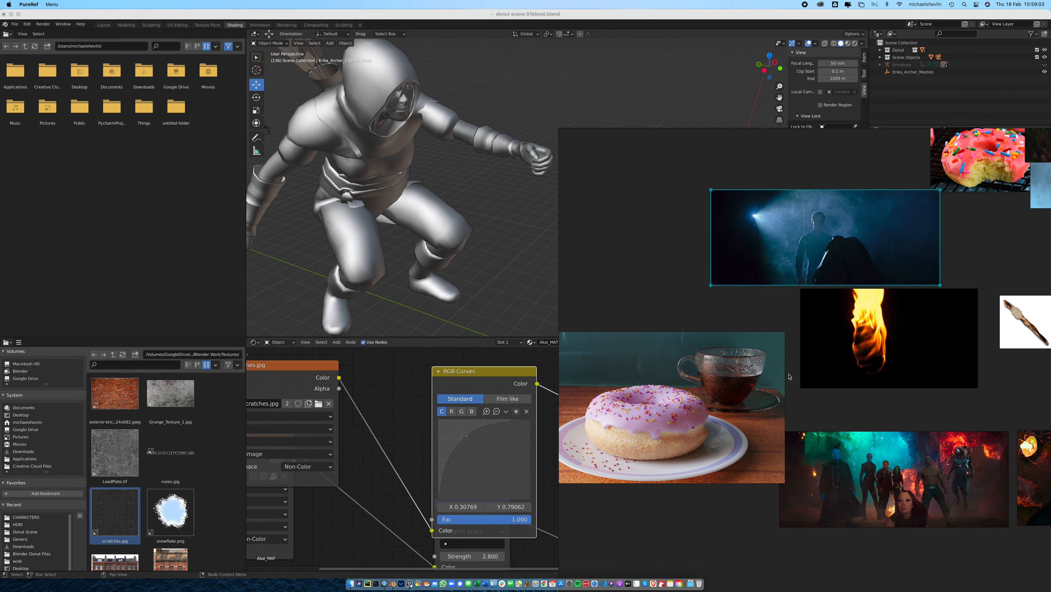
middle_drag(812, 335, 683, 459)
middle_drag(802, 196, 780, 424)
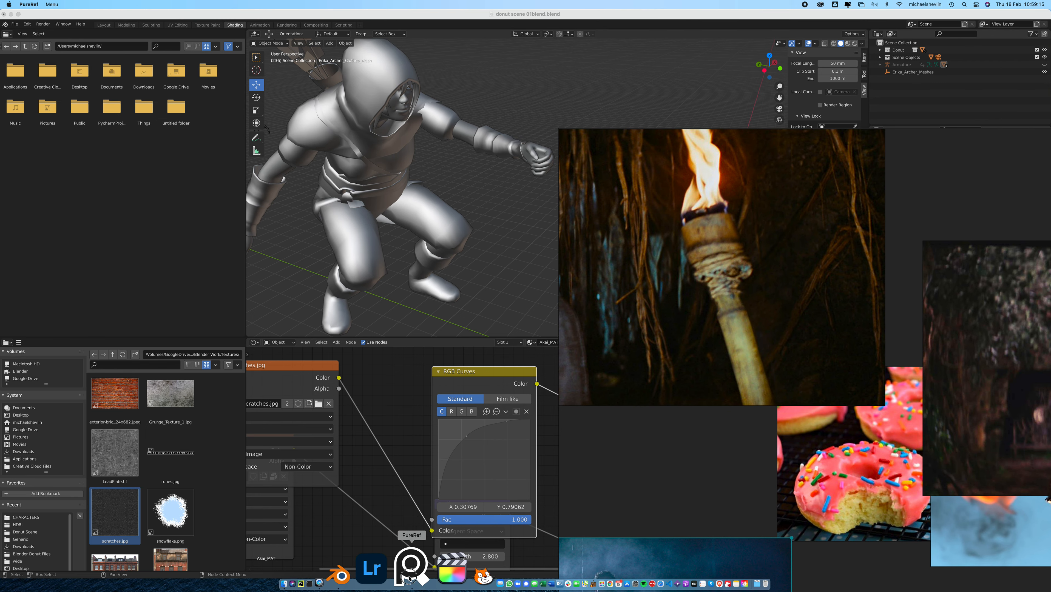
Switch back to Blender, create a new collection in the scene and rename it CHAR
click(393, 583)
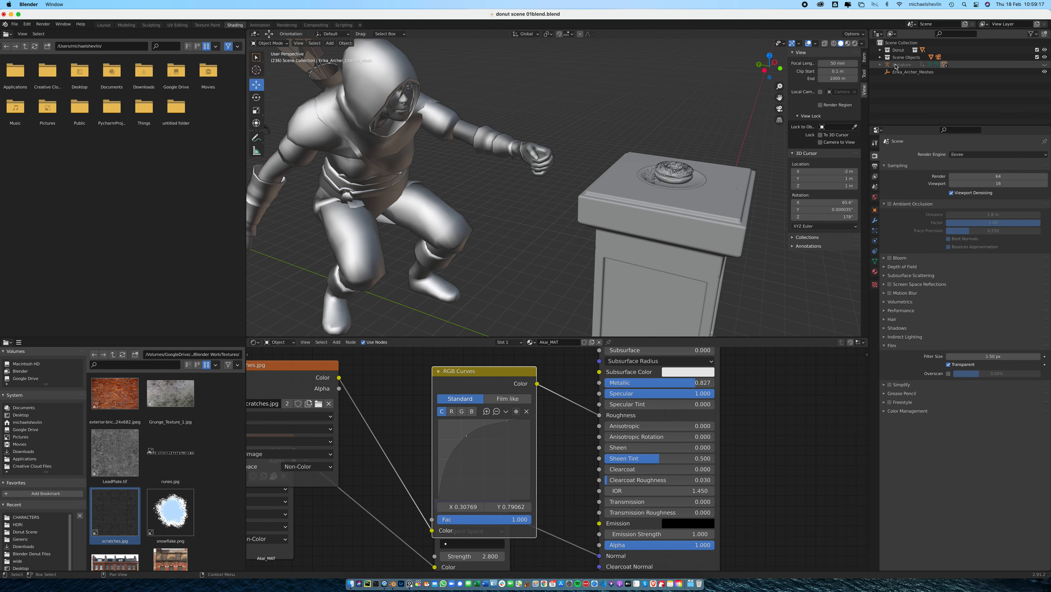
click(927, 72)
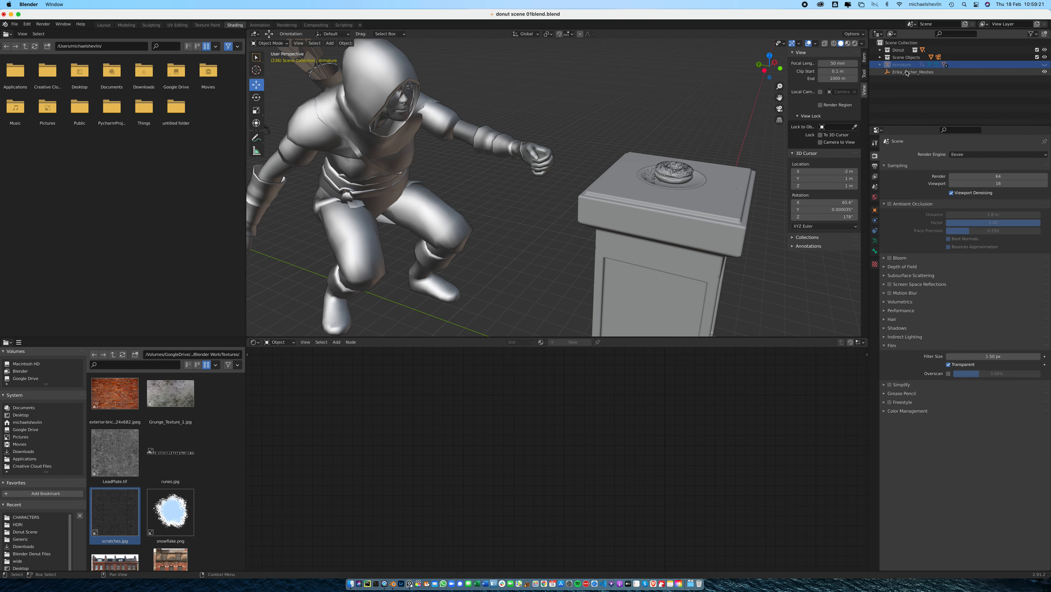
right_click(910, 90)
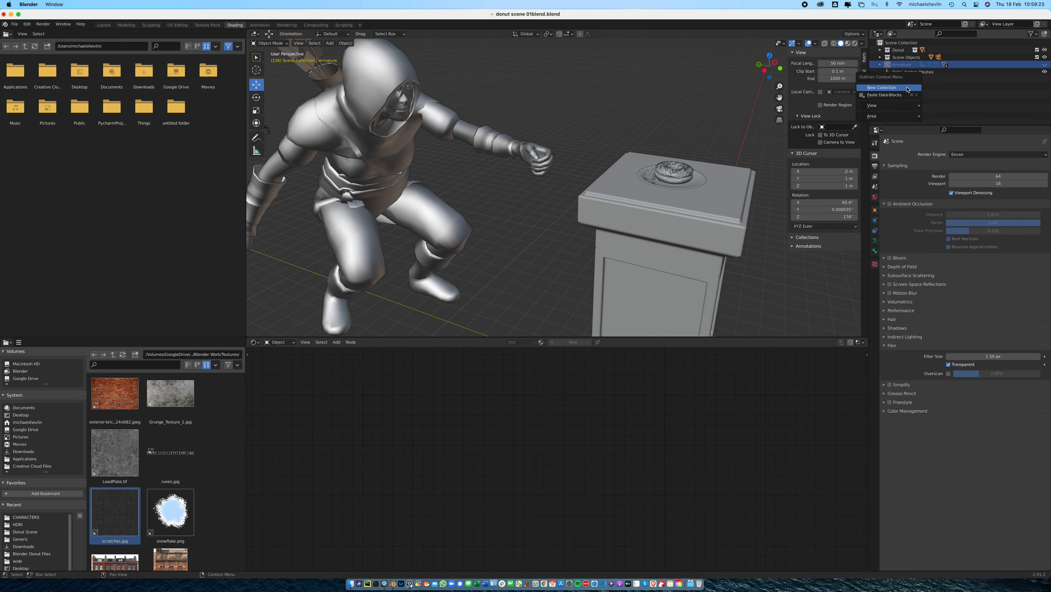
click(907, 90)
click(908, 66)
double_click(908, 65)
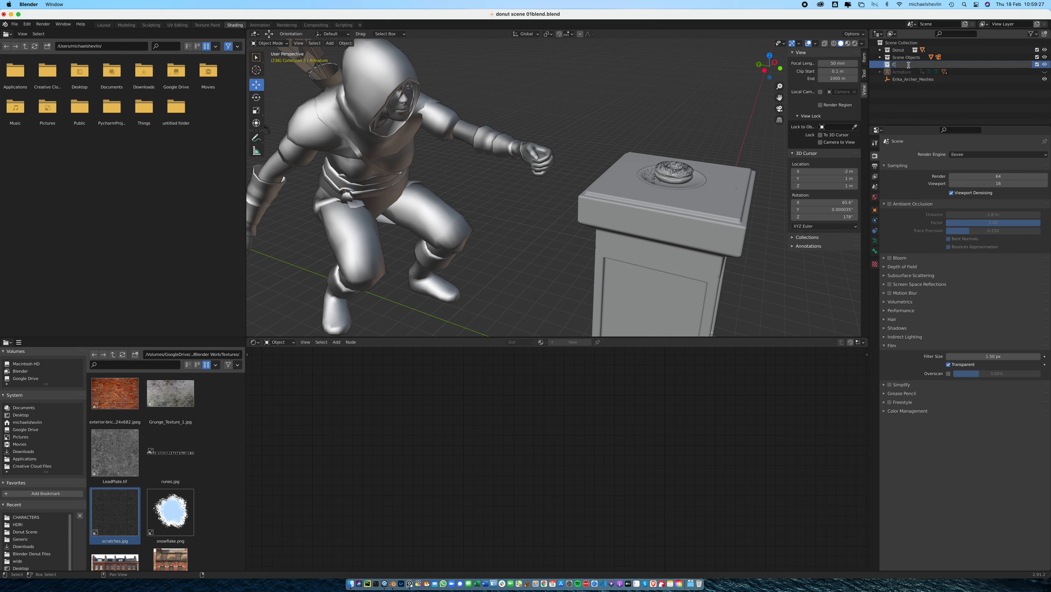
key(Return)
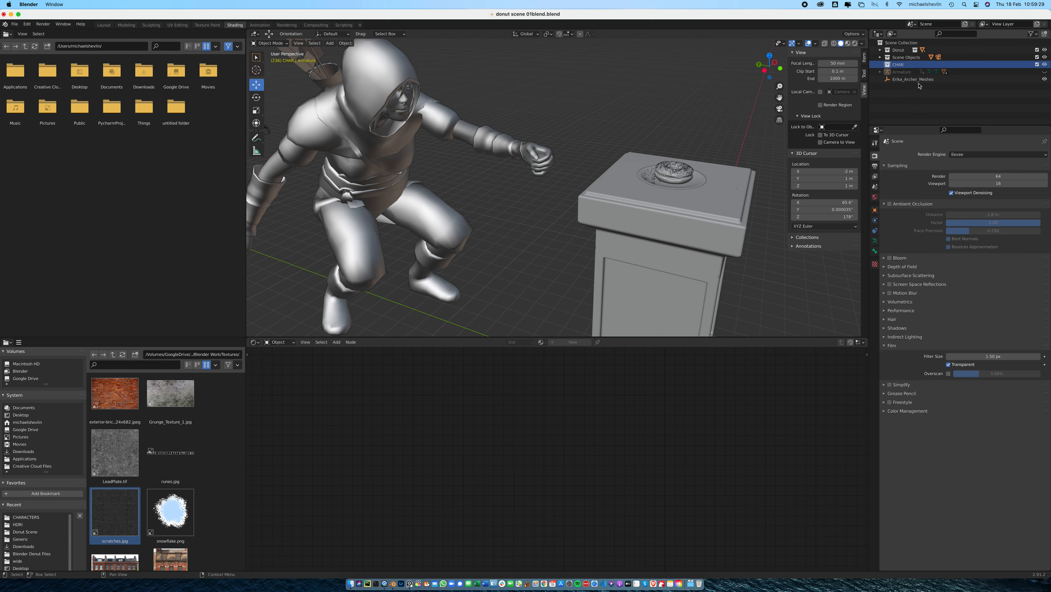
Move the Armature and Erika_Archer_Meshes objects into the CHAR collection
double_click(904, 72)
click(910, 102)
shift+click(911, 81)
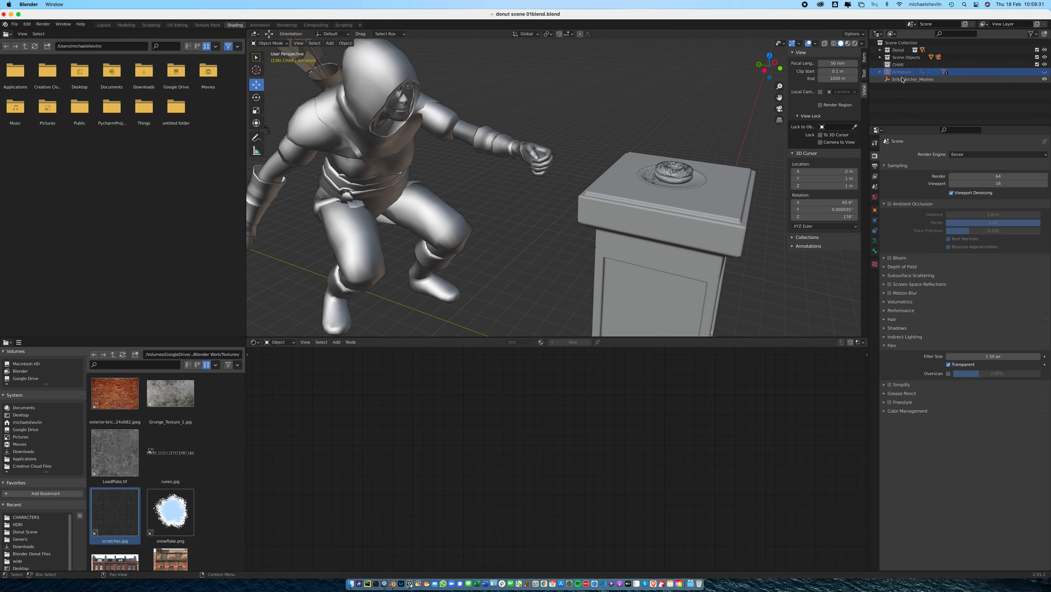
drag(898, 74, 897, 69)
click(880, 64)
click(916, 71)
shift+click(903, 96)
drag(904, 72, 900, 66)
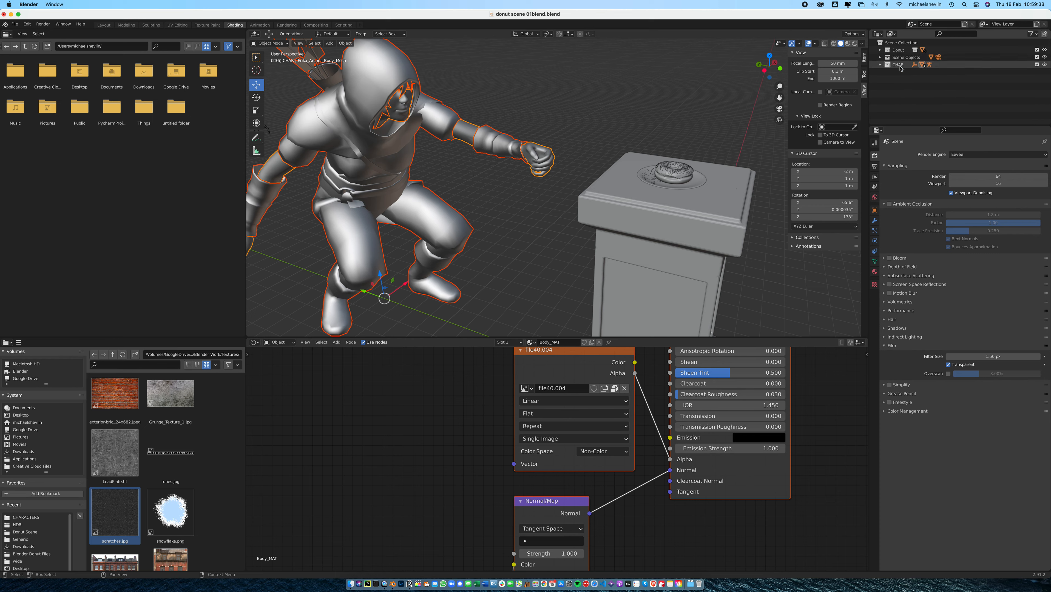
Hide the CHAR, Donut and Scene Objects collections in the viewport, leaving the CHAR collection selected
click(1045, 64)
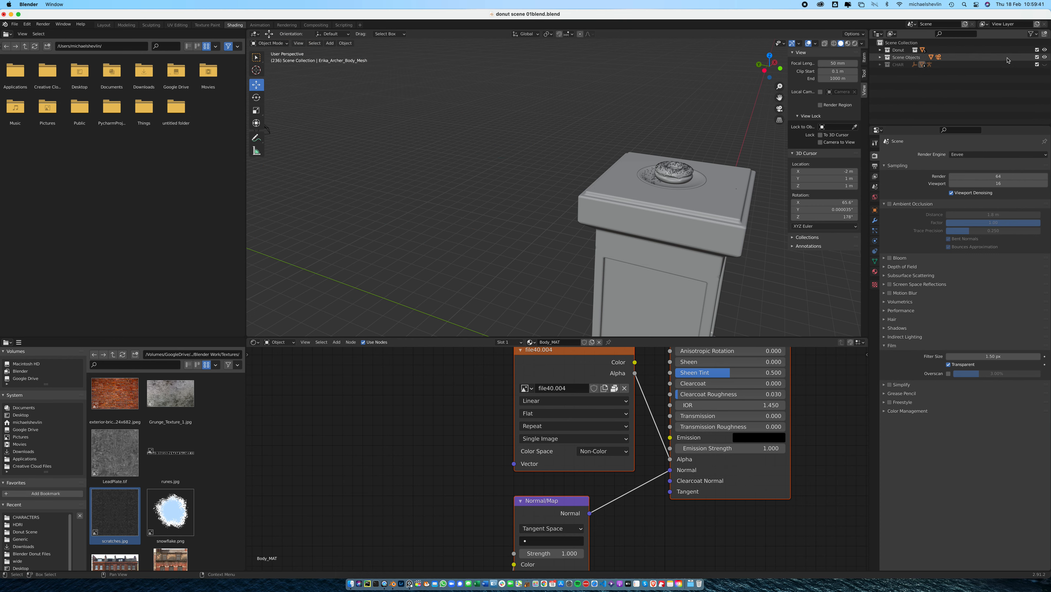
click(1045, 50)
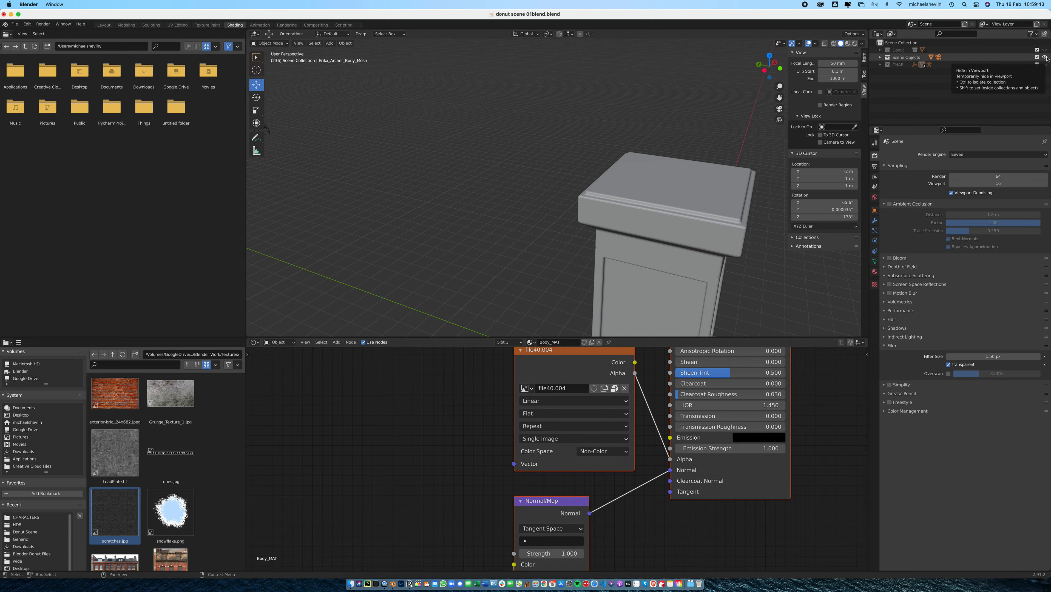
click(908, 58)
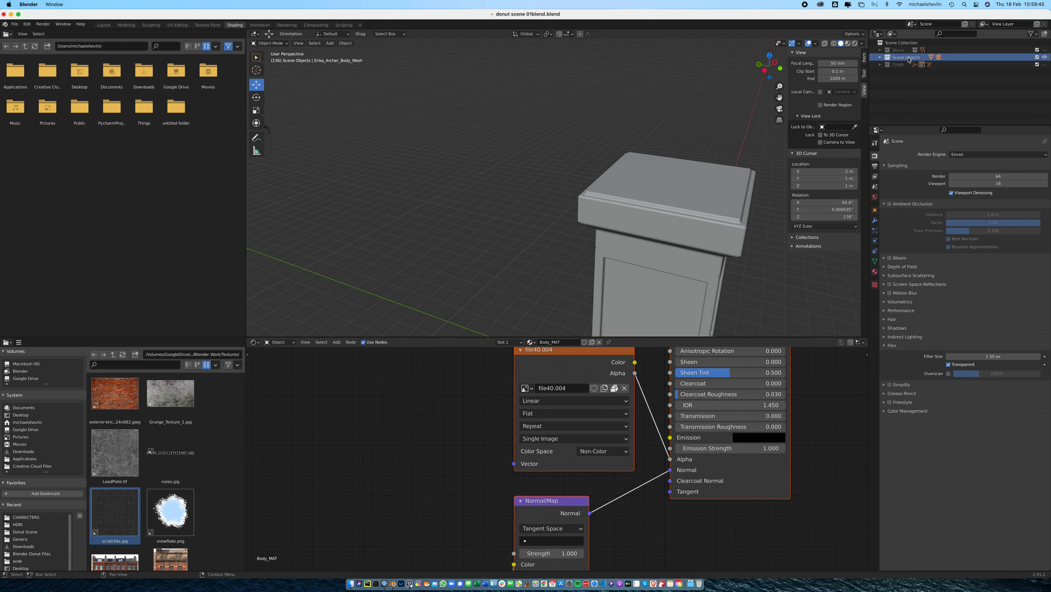
click(1045, 57)
click(892, 65)
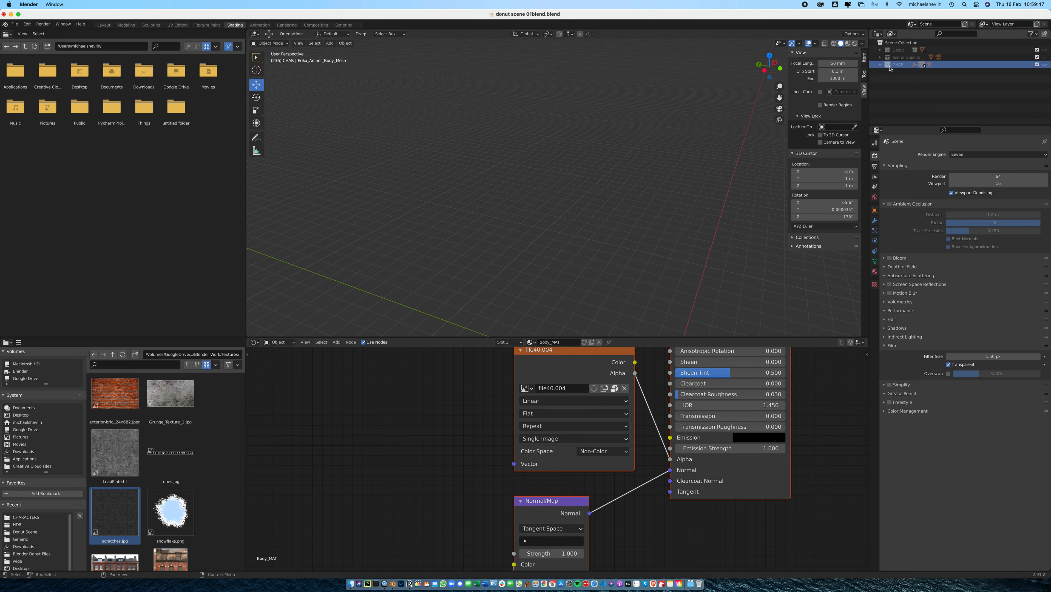
Add a cylinder mesh and move it out of the hidden CHAR collection into the main Scene Collection
scroll(676, 254, down, 3)
shift+middle_drag(671, 259, 565, 205)
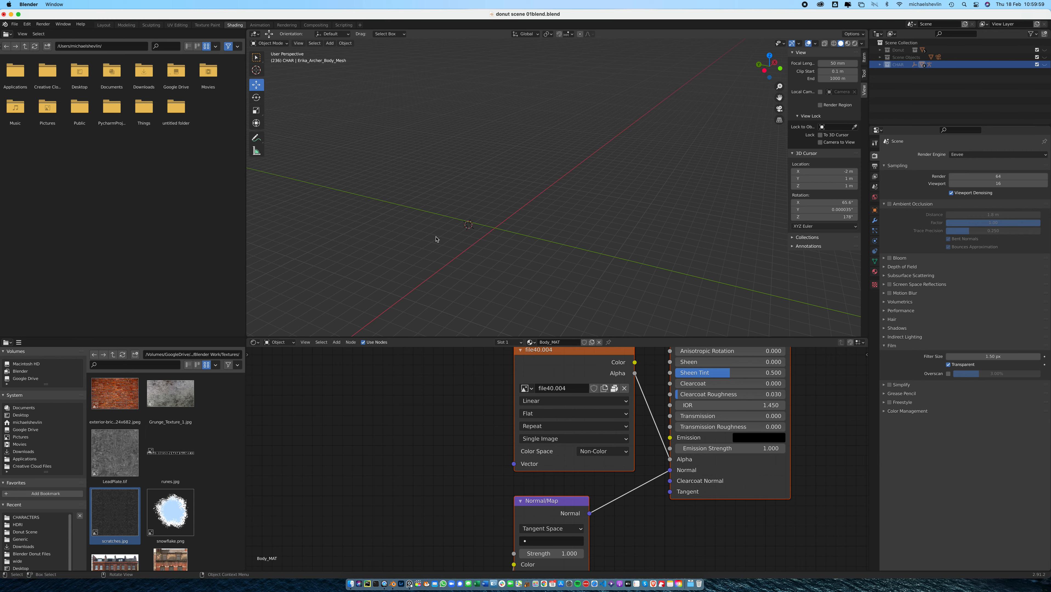
click(330, 43)
mouse_move(352, 52)
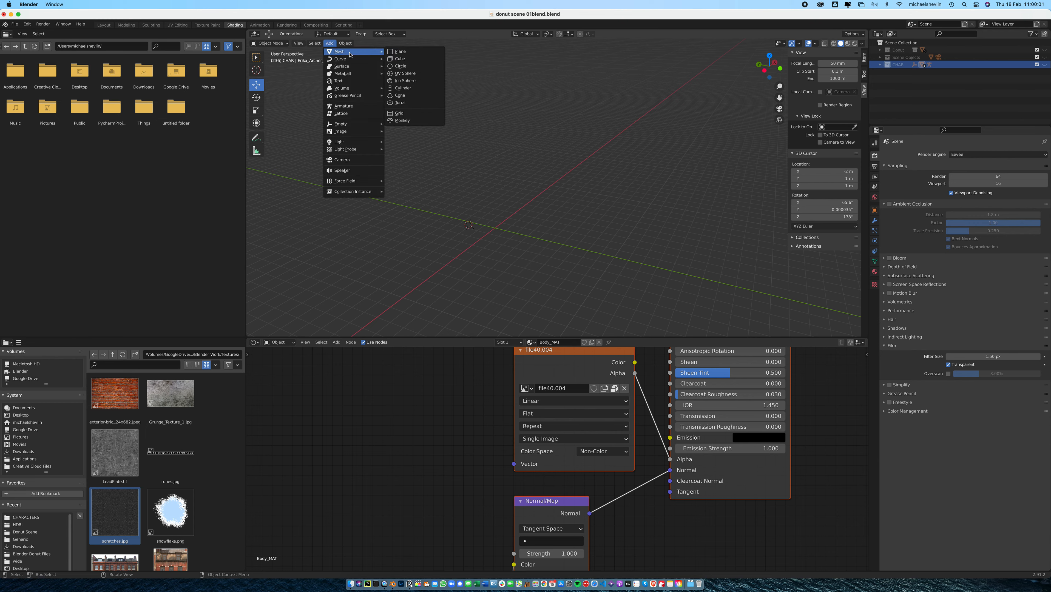
click(403, 88)
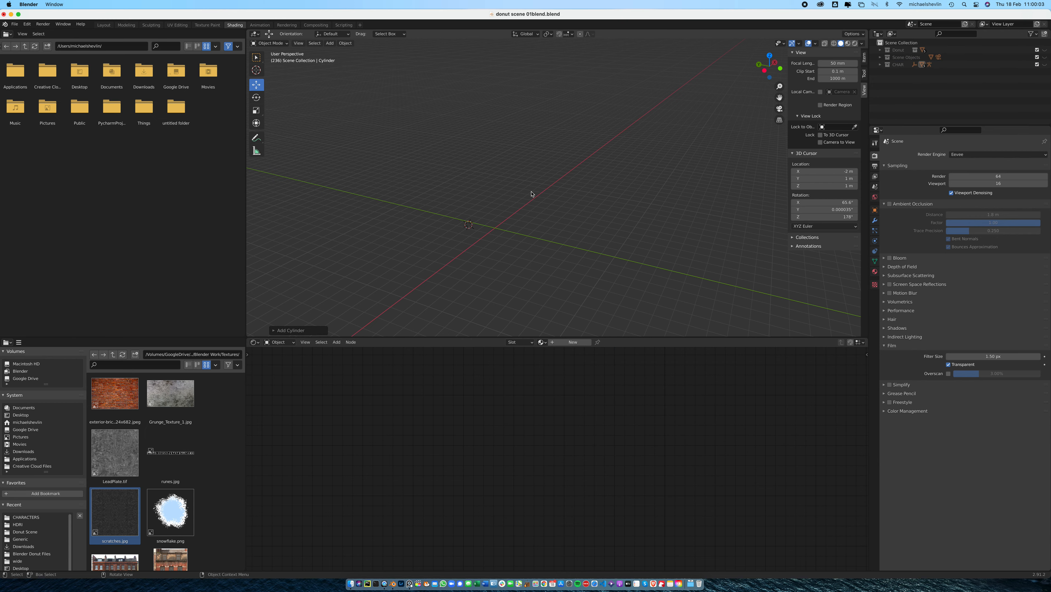
click(881, 65)
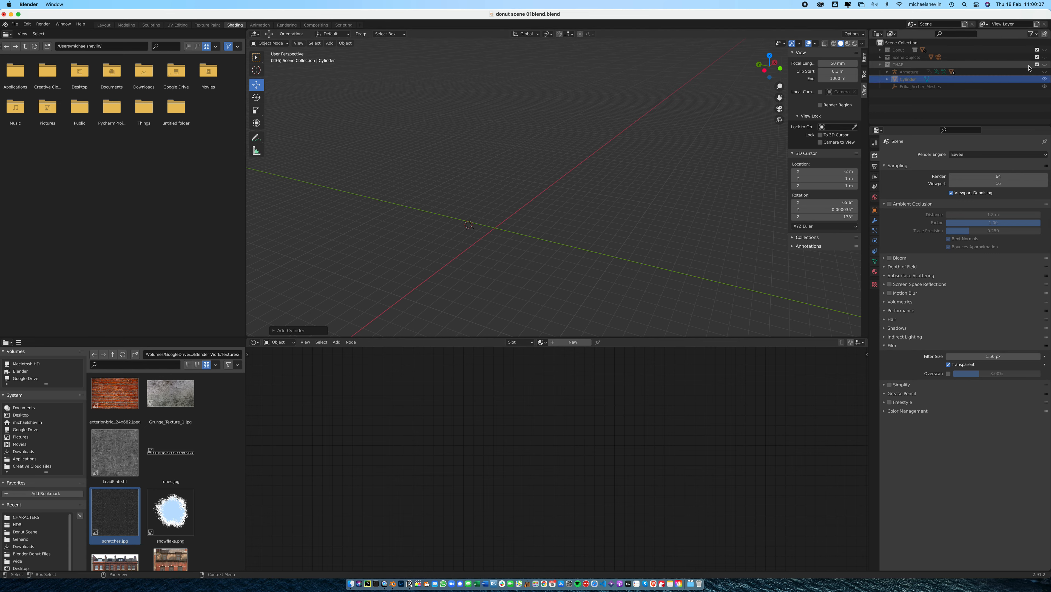
drag(907, 81, 915, 100)
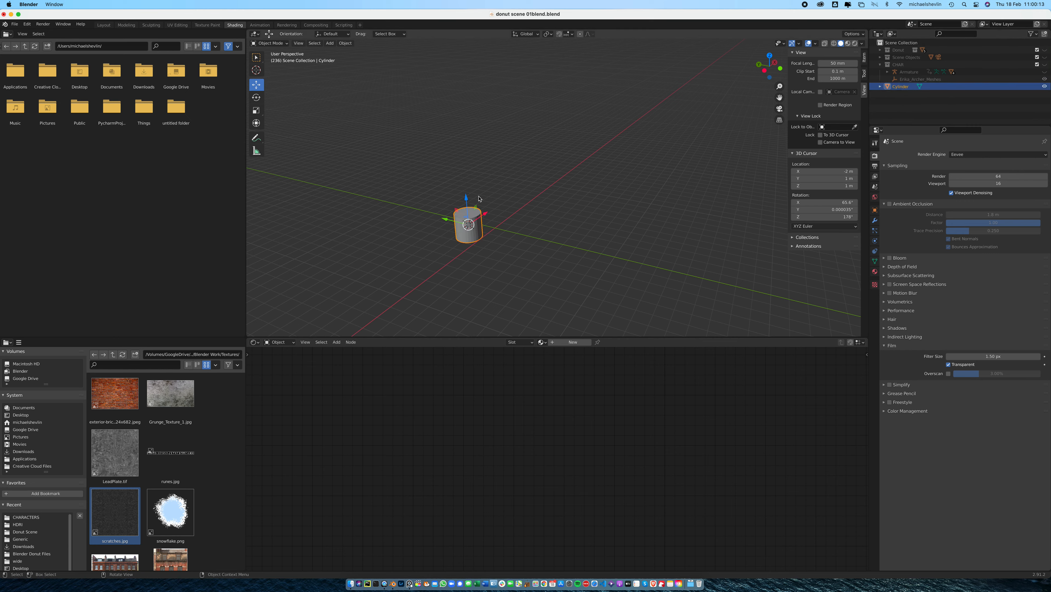
Stretch the cylinder along the Z axis and scale it uniformly to form a tall, narrow column
key(s)
key(z)
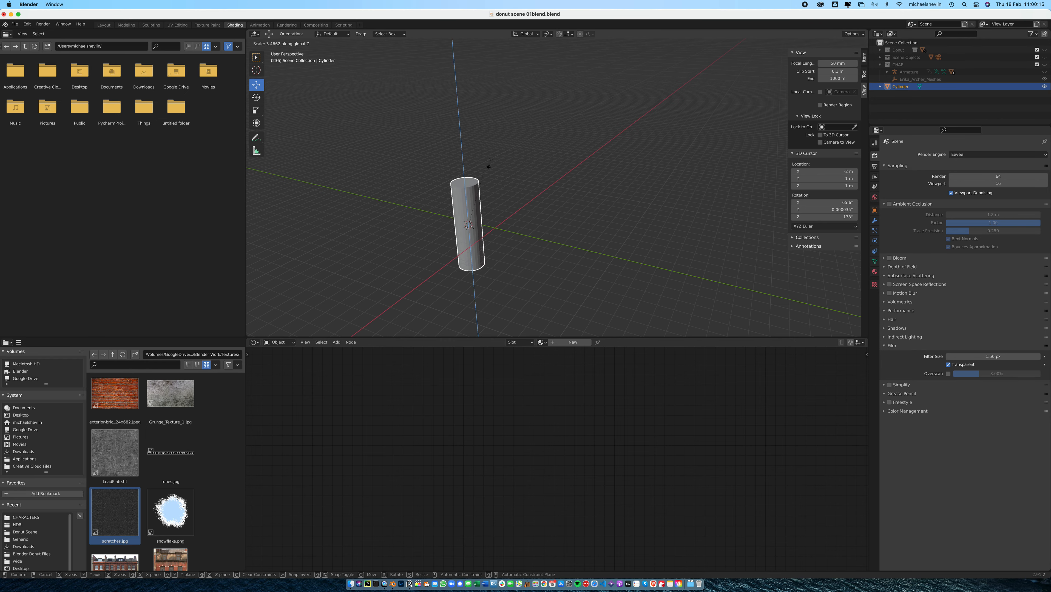
click(503, 189)
key(s)
click(522, 175)
scroll(527, 189, down, 6)
middle_drag(531, 193, 577, 199)
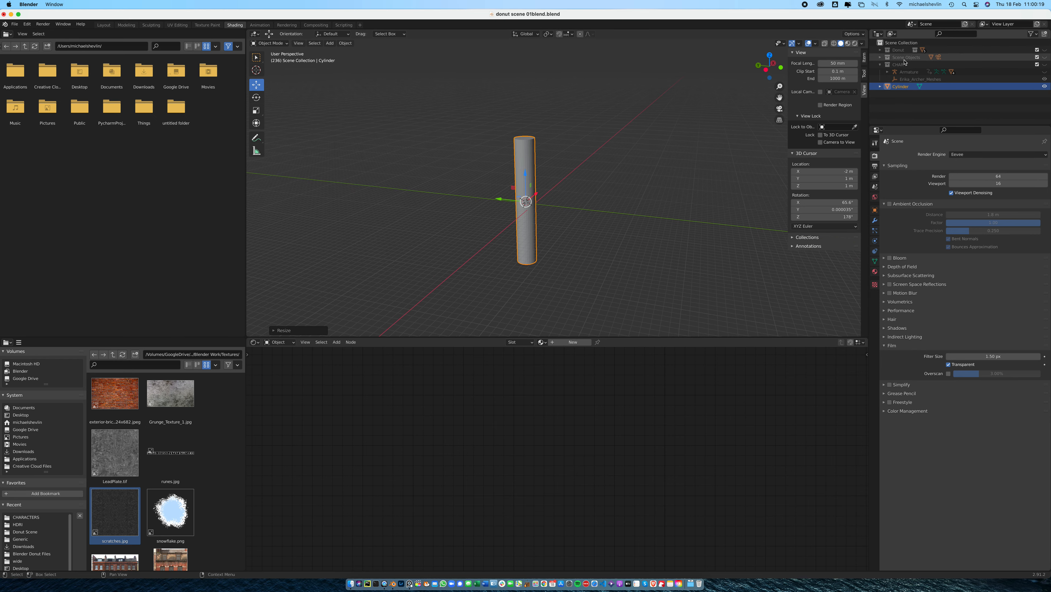
Show the CHAR collection and scale the cylinder down uniformly to prop size relative to the archer
click(1045, 65)
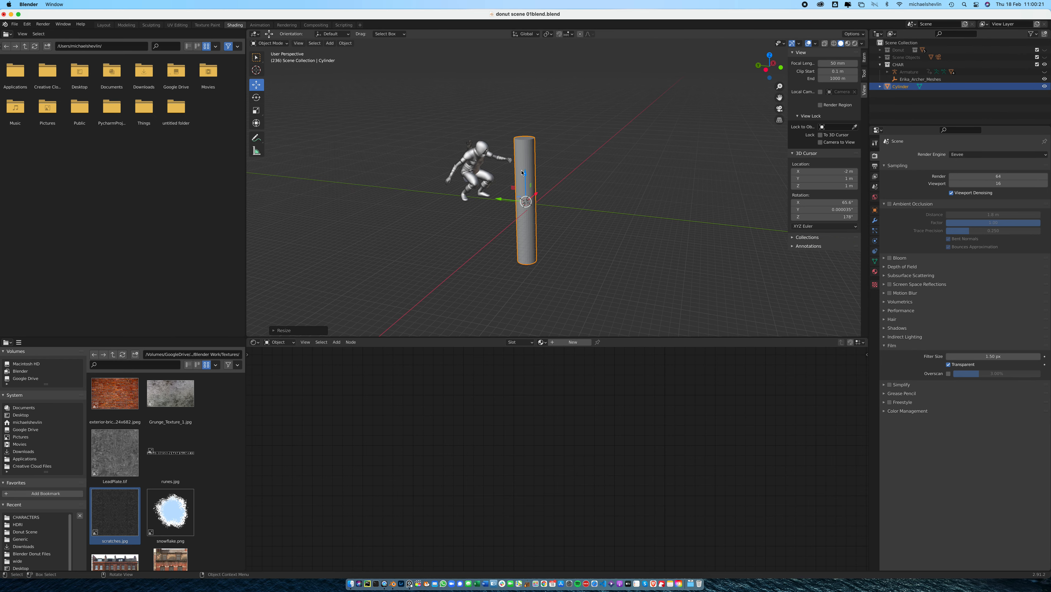
scroll(545, 167, down, 2)
scroll(544, 168, up, 7)
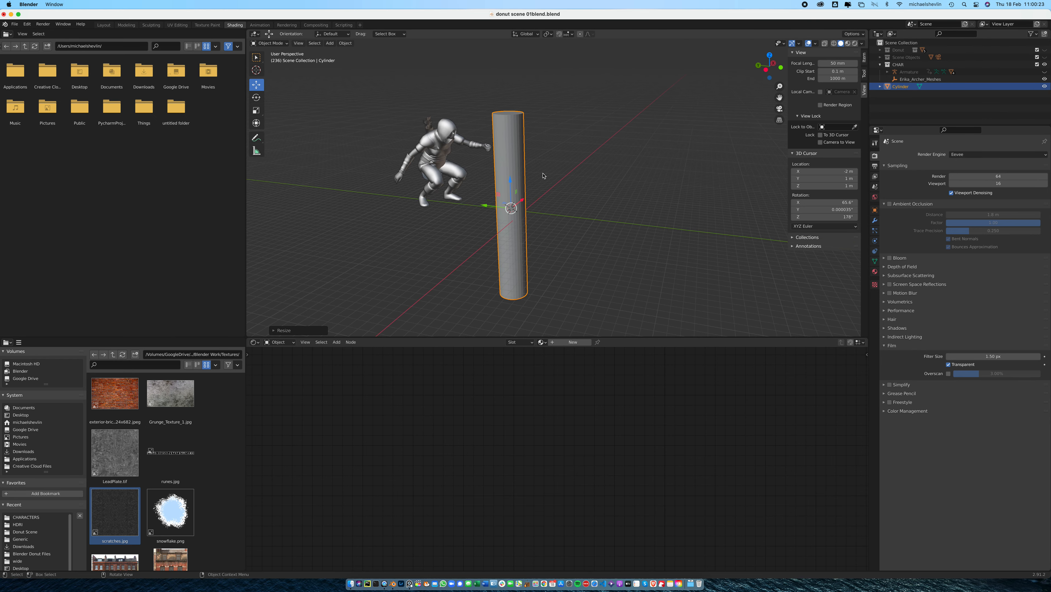
key(s)
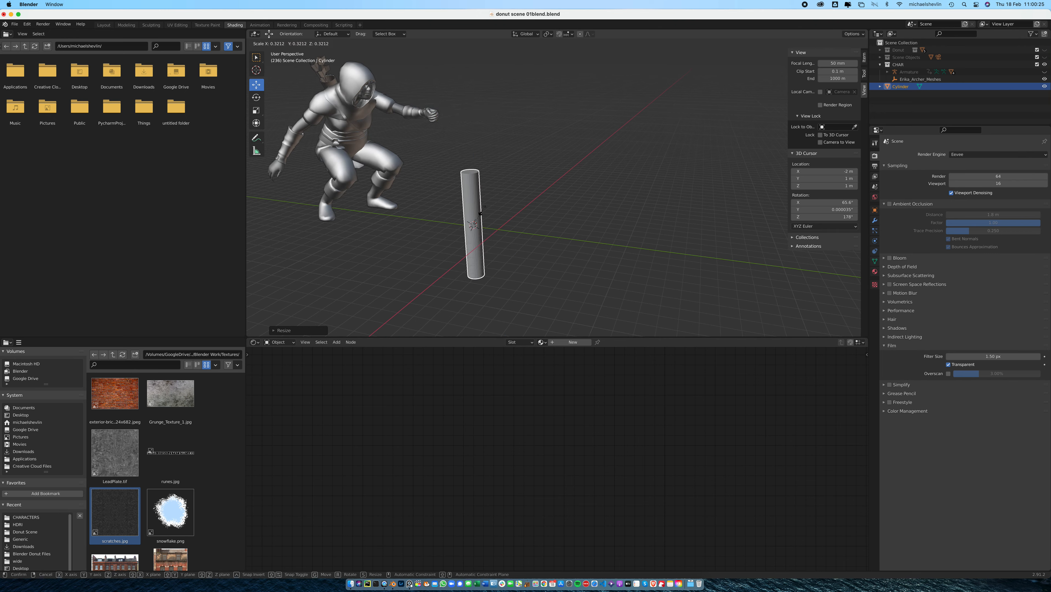
click(479, 224)
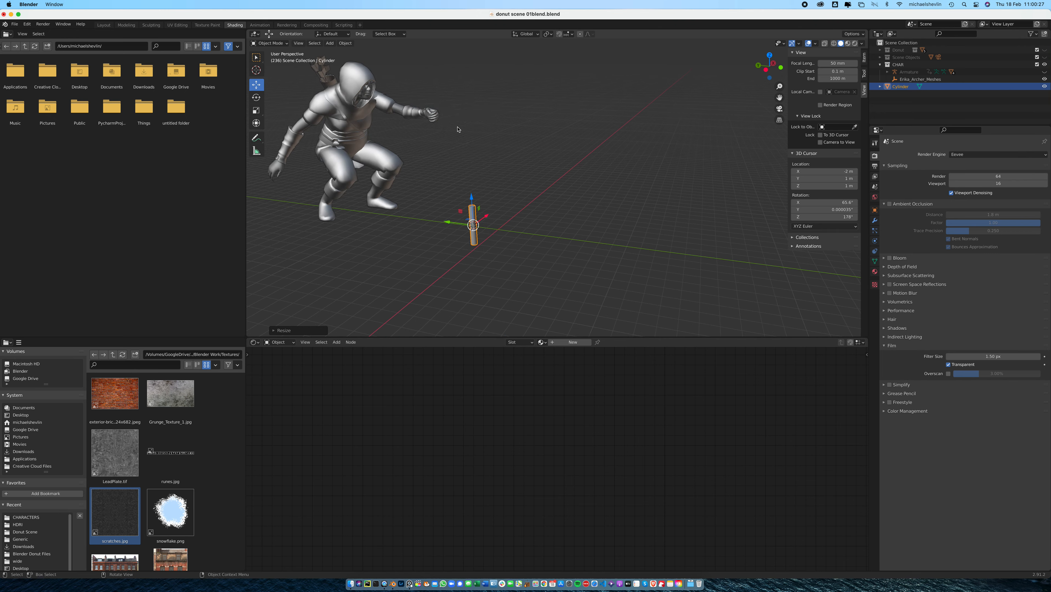
Scale the cylinder along the Z axis to give it the proportions of a slim torch handle
key(s)
key(z)
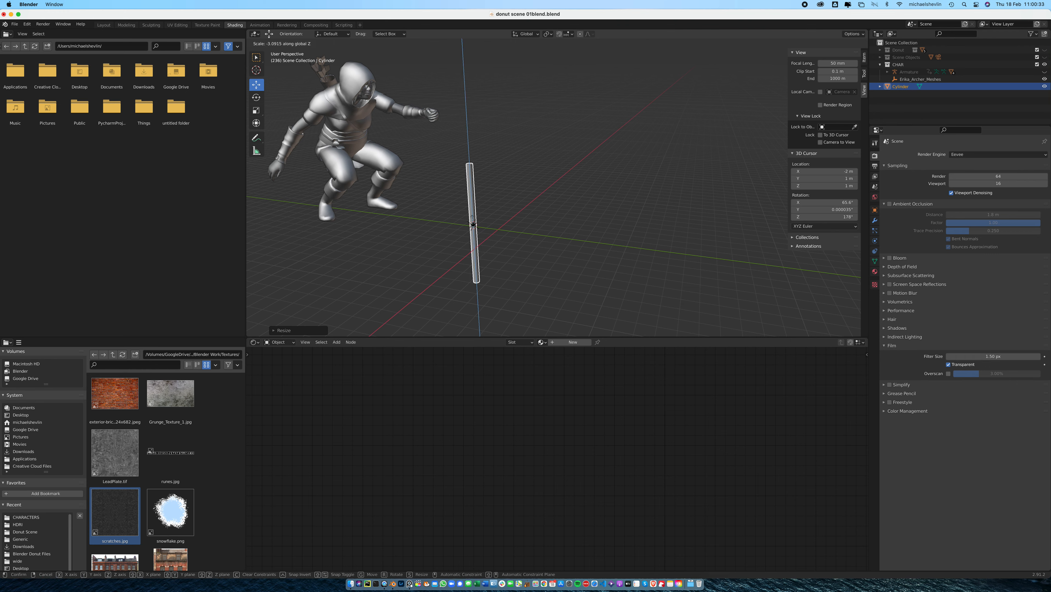
click(476, 225)
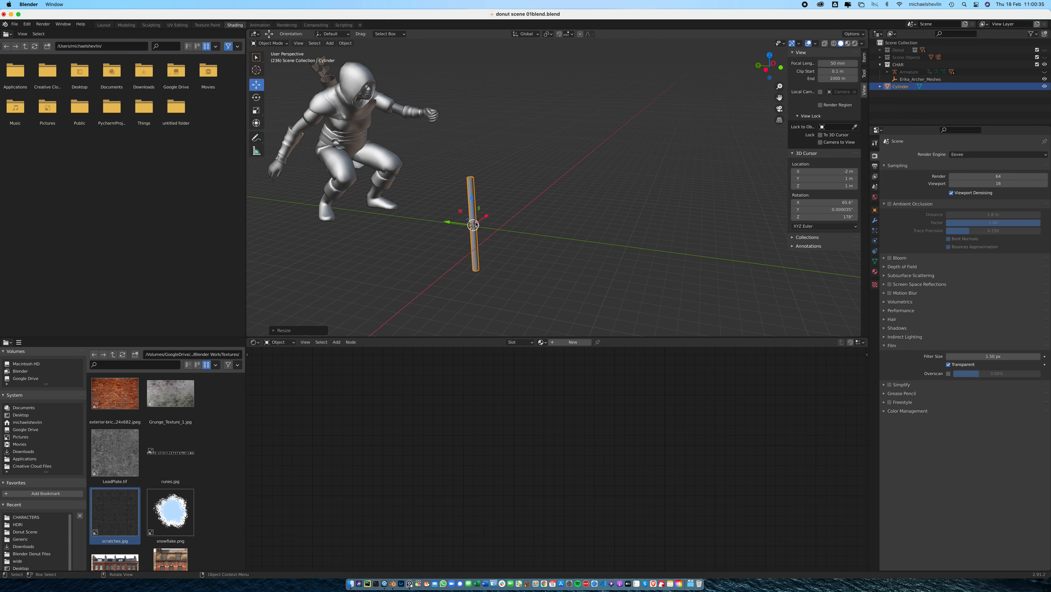
key(s)
key(z)
click(535, 195)
Move the slim cylinder upwards and clear of the 3D cursor so it stands in front of the archer
mouse_move(471, 196)
mouse_down()
mouse_move(470, 162)
mouse_move(465, 193)
mouse_move(479, 200)
mouse_up()
mouse_move(543, 204)
middle_down()
mouse_move(598, 213)
mouse_move(547, 204)
middle_up()
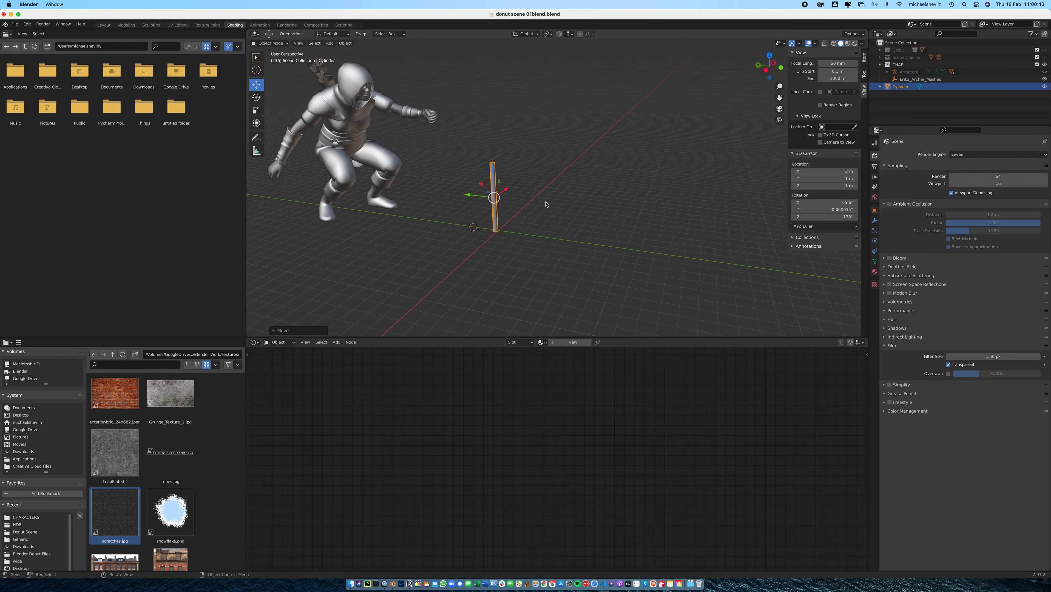
scroll(546, 205, up, 5)
shift+middle_drag(487, 178, 592, 217)
scroll(591, 217, down, 5)
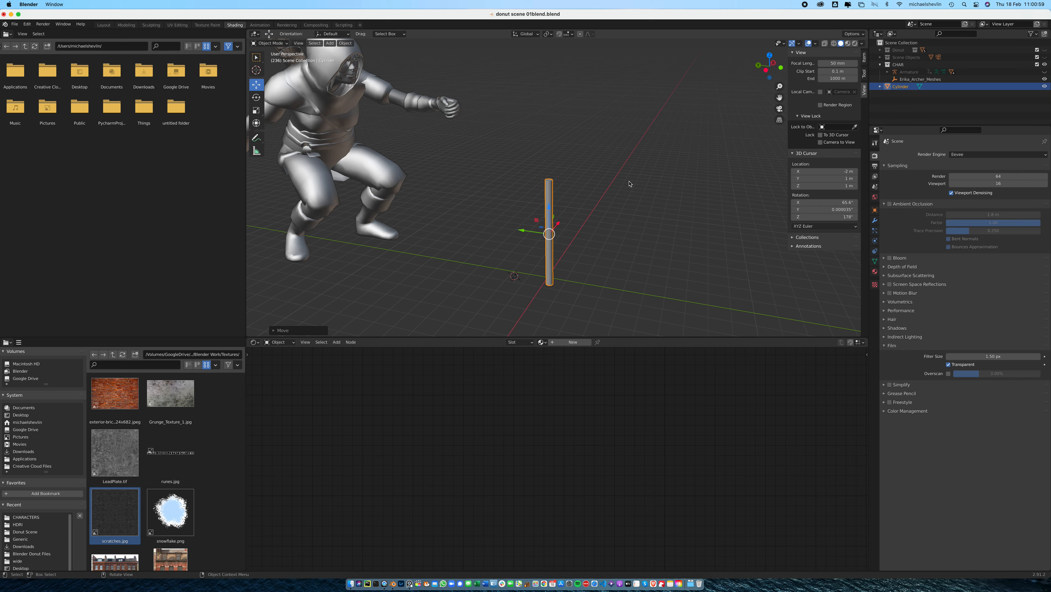
Enter Edit Mode and add four evenly spaced loop cuts around the cylinder's length
scroll(615, 241, up, 3)
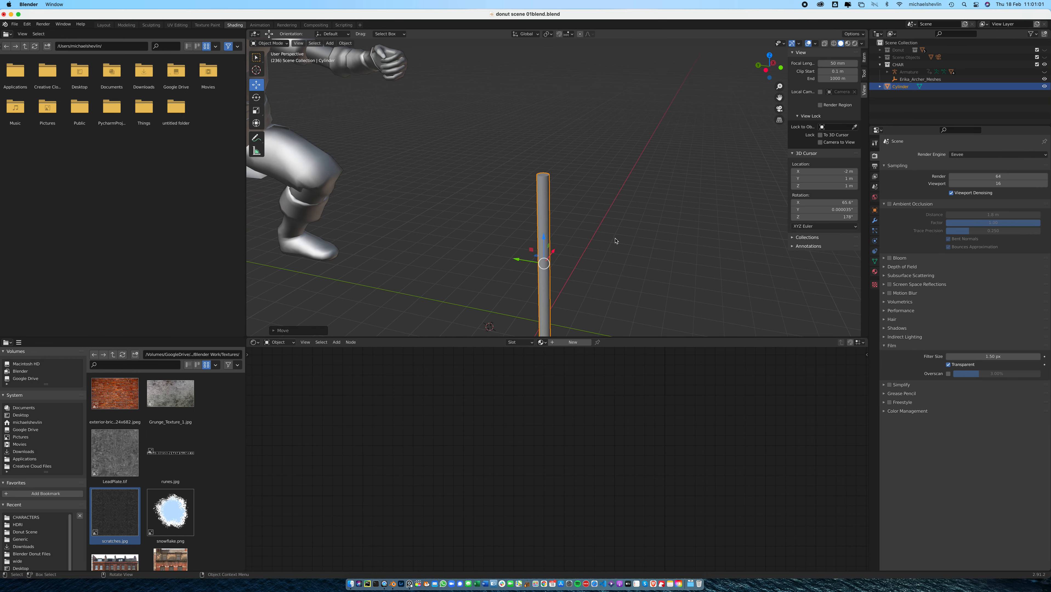
key(Tab)
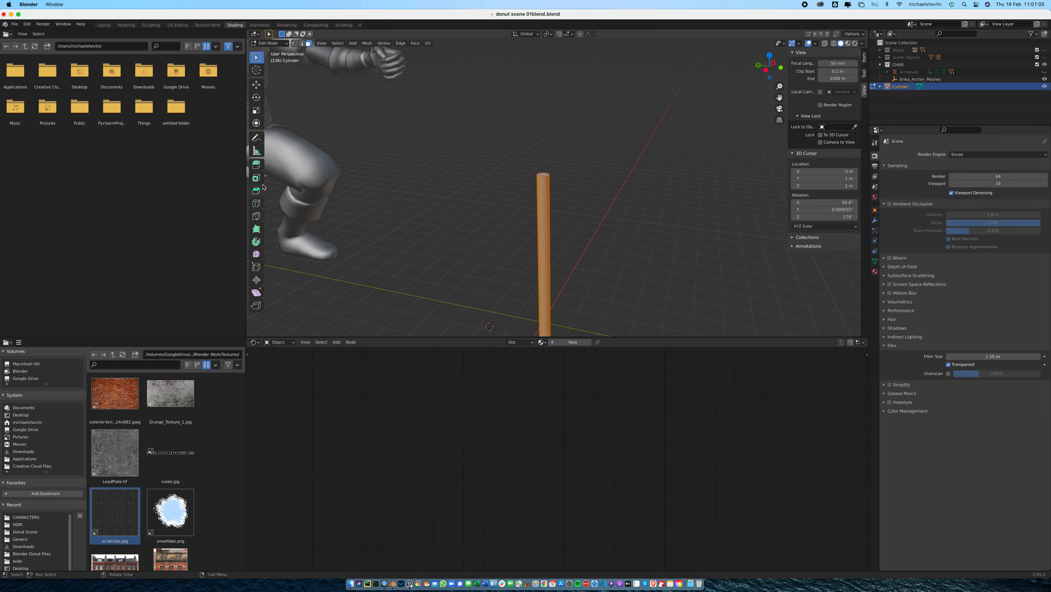
click(256, 204)
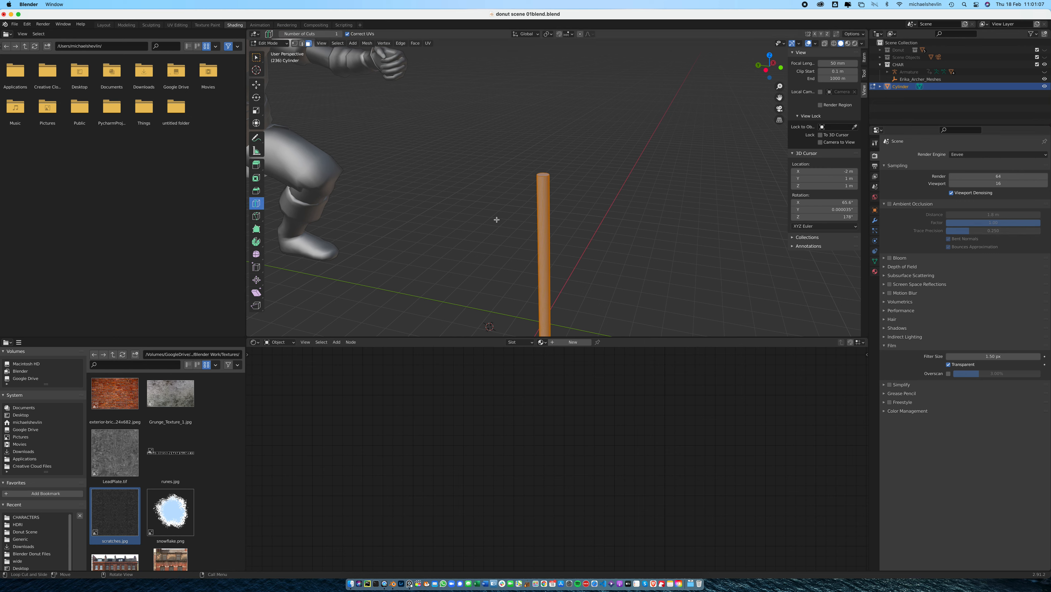
click(544, 259)
click(278, 331)
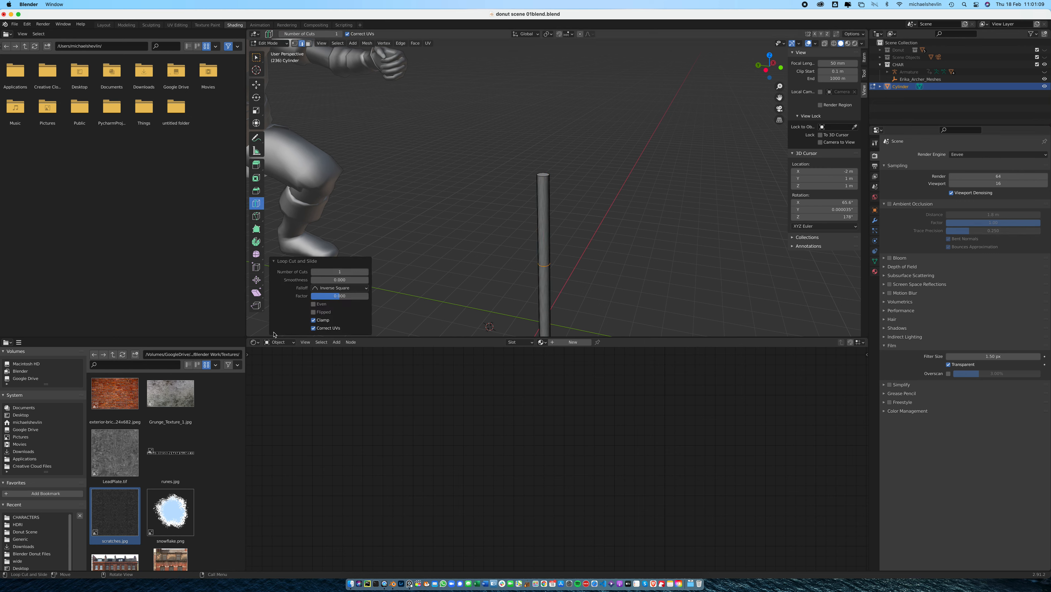
click(366, 272)
click(366, 272)
click(365, 272)
Return to Object Mode and add a Subdivision Surface modifier to the cylinder
drag(548, 200, 551, 178)
middle_drag(580, 259, 582, 218)
drag(549, 196, 556, 185)
key(Tab)
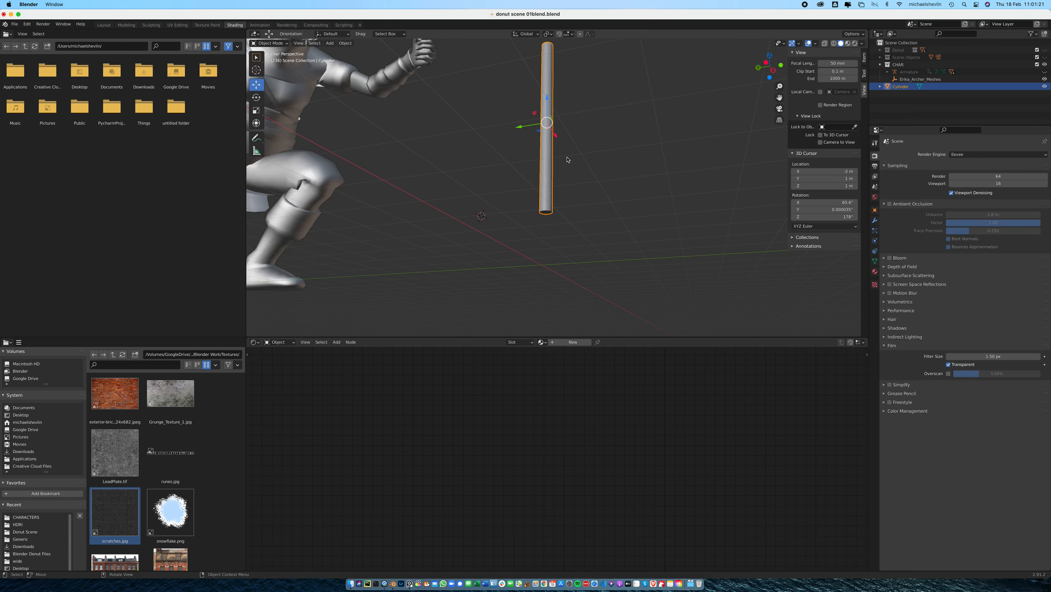
click(875, 221)
click(1004, 156)
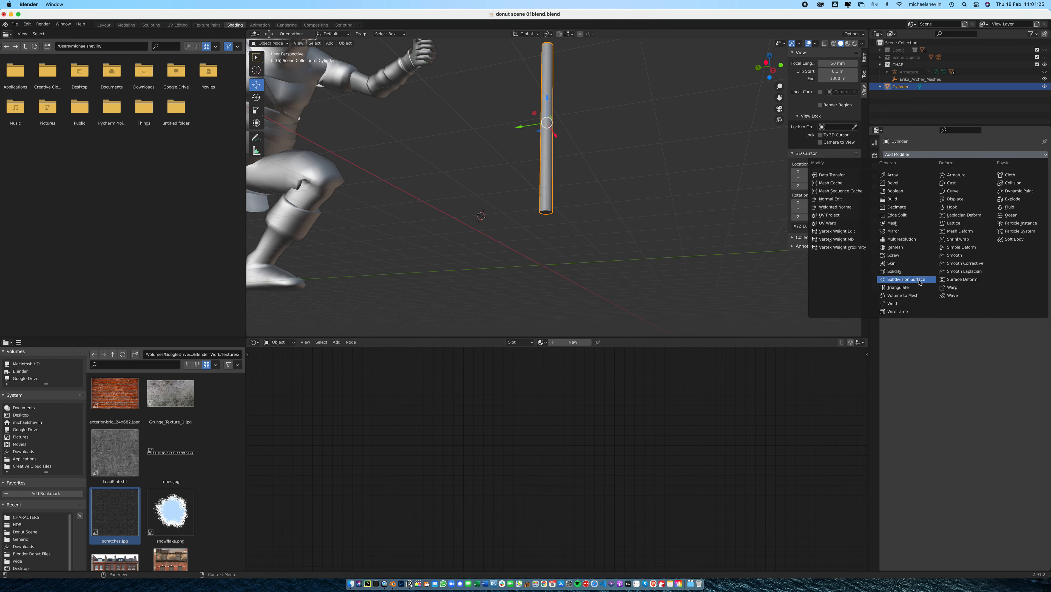
click(906, 280)
alt+drag(639, 194, 633, 210)
alt+drag(597, 143, 551, 205)
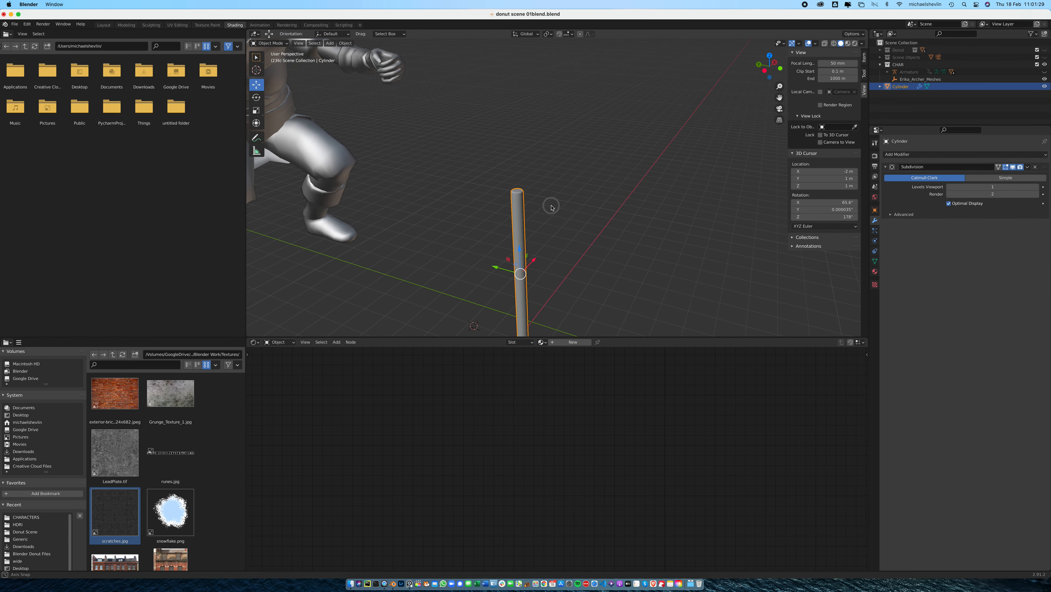
Hide the CHAR collection and edit the cylinder in Left Orthographic view with X-ray enabled
click(1044, 64)
alt+drag(554, 227, 575, 211)
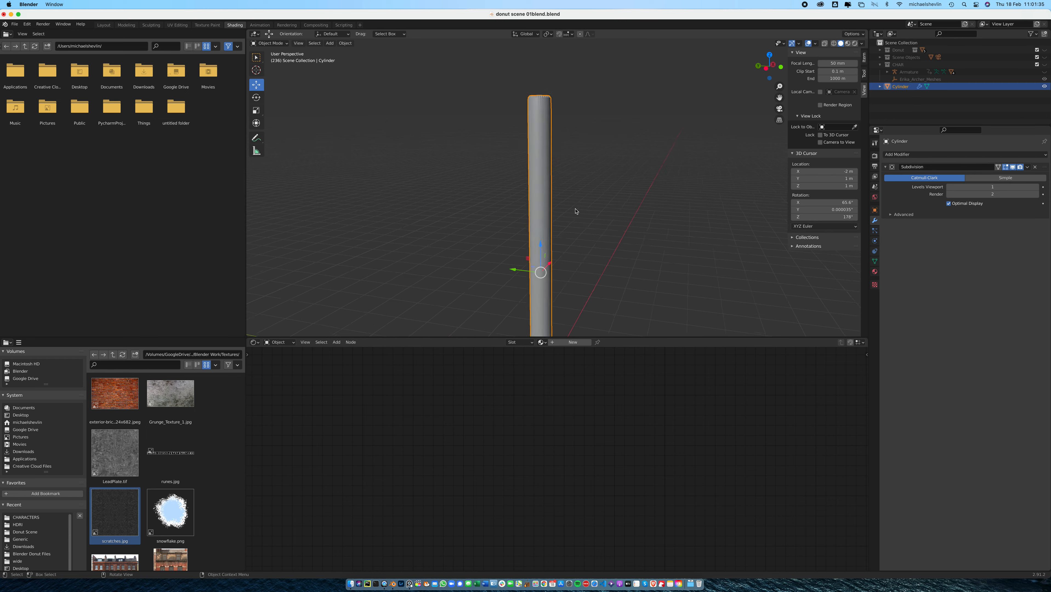
click(765, 68)
key(Tab)
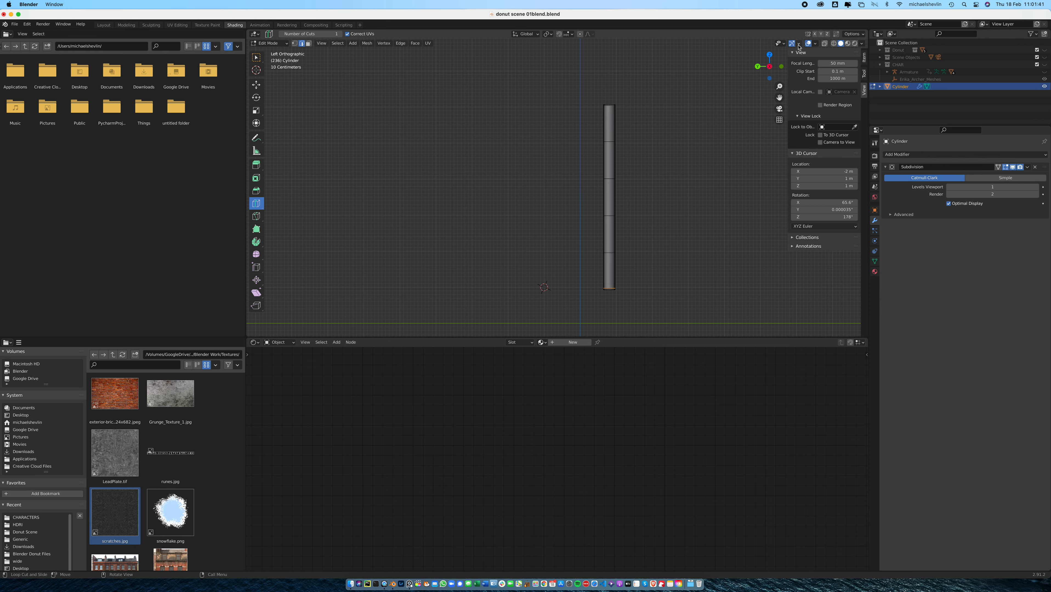
click(824, 43)
Box-select the uppermost inner edge loop and shift loops slightly sideways in the left view to bend the handle
click(256, 57)
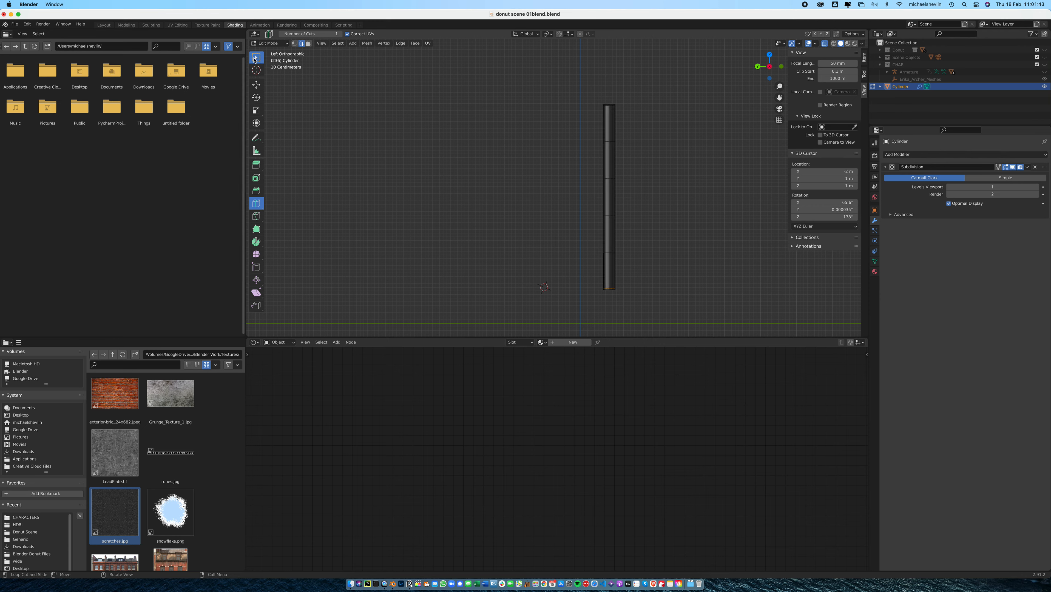
drag(585, 138, 657, 168)
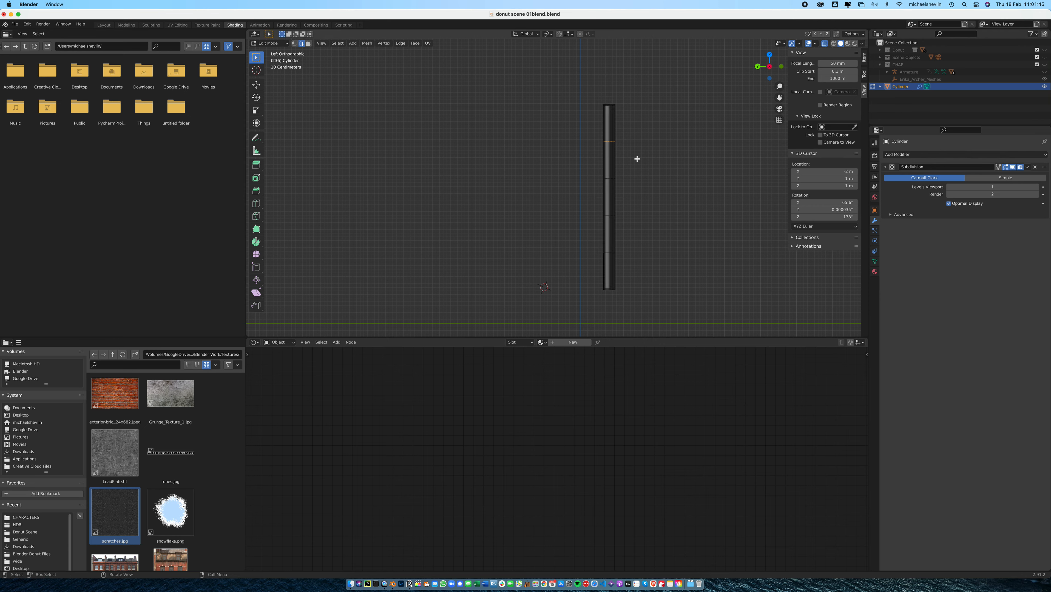
click(257, 85)
drag(584, 142, 580, 142)
drag(594, 198, 577, 215)
Switch to Front Orthographic view and offset the cylinder's inner edge loops slightly along X to make the handle uneven
click(782, 67)
drag(388, 213, 392, 218)
drag(343, 98, 383, 108)
drag(345, 139, 388, 145)
click(413, 232)
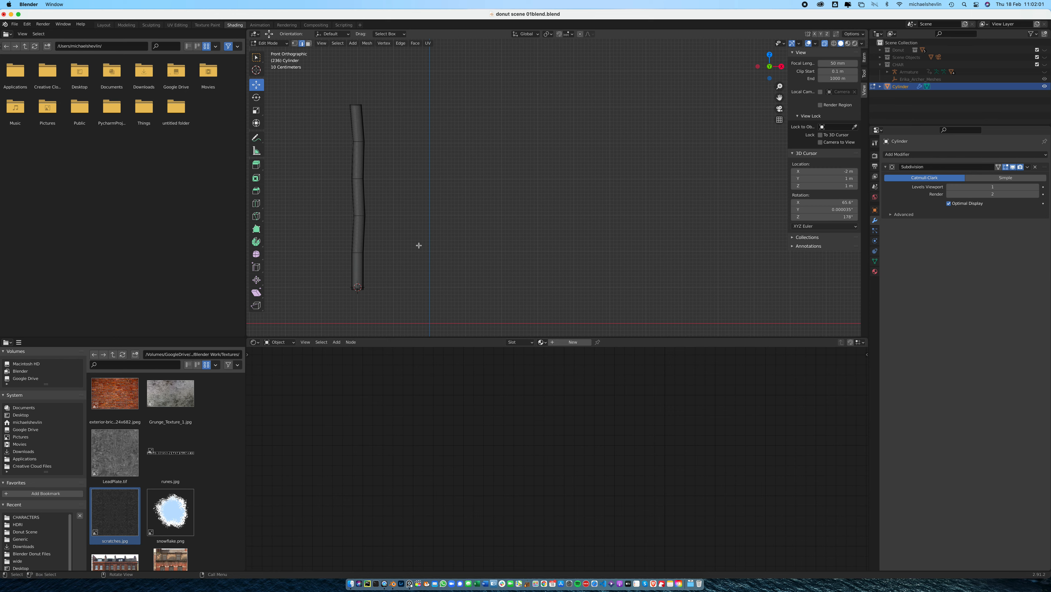
mouse_move(389, 208)
mouse_down()
mouse_move(337, 229)
mouse_move(390, 216)
mouse_up()
Scale the second inner edge loop from the top to 1.067, resize the loop below it and return to Object Mode
drag(376, 170, 342, 189)
click(390, 173)
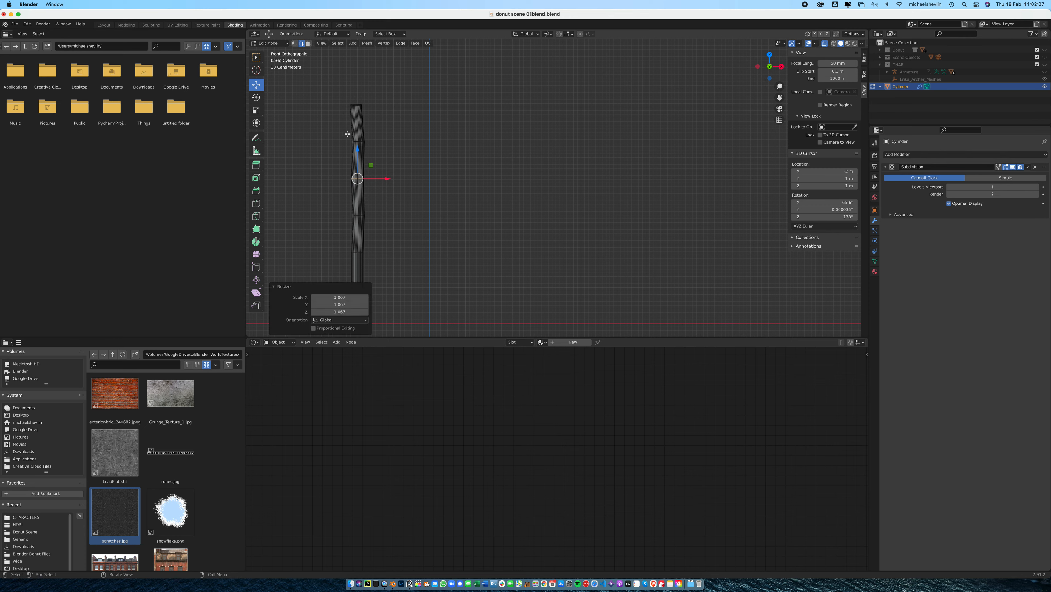
drag(368, 204, 345, 225)
key(s)
click(400, 215)
key(Tab)
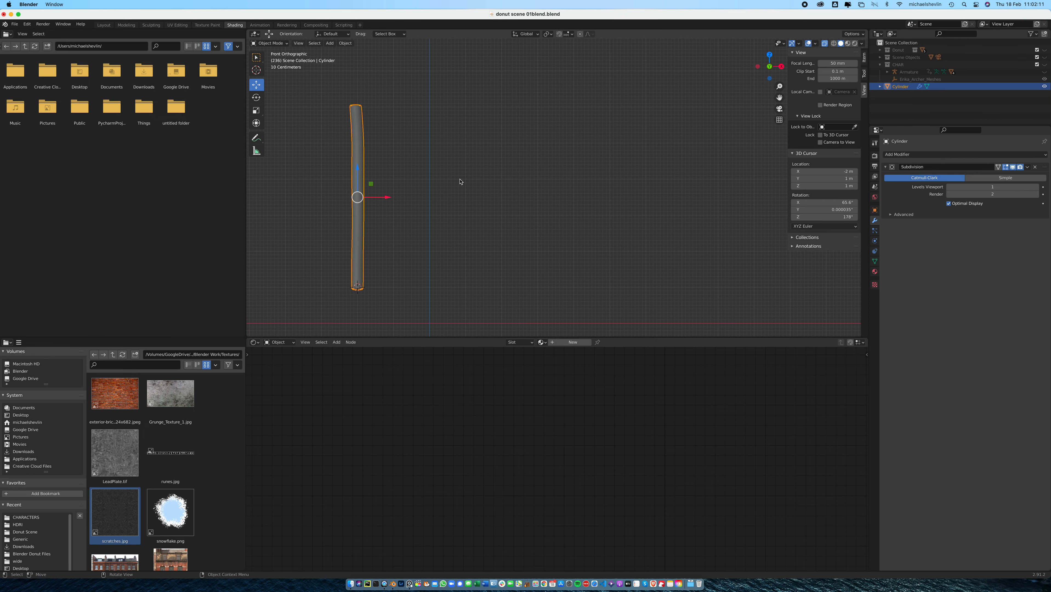
Select the cylinder's top face in face select mode and inset it by about 0.25 m
middle_drag(470, 188, 568, 206)
scroll(566, 207, up, 4)
key(Tab)
key(Tab)
middle_drag(531, 215, 539, 220)
scroll(539, 219, up, 5)
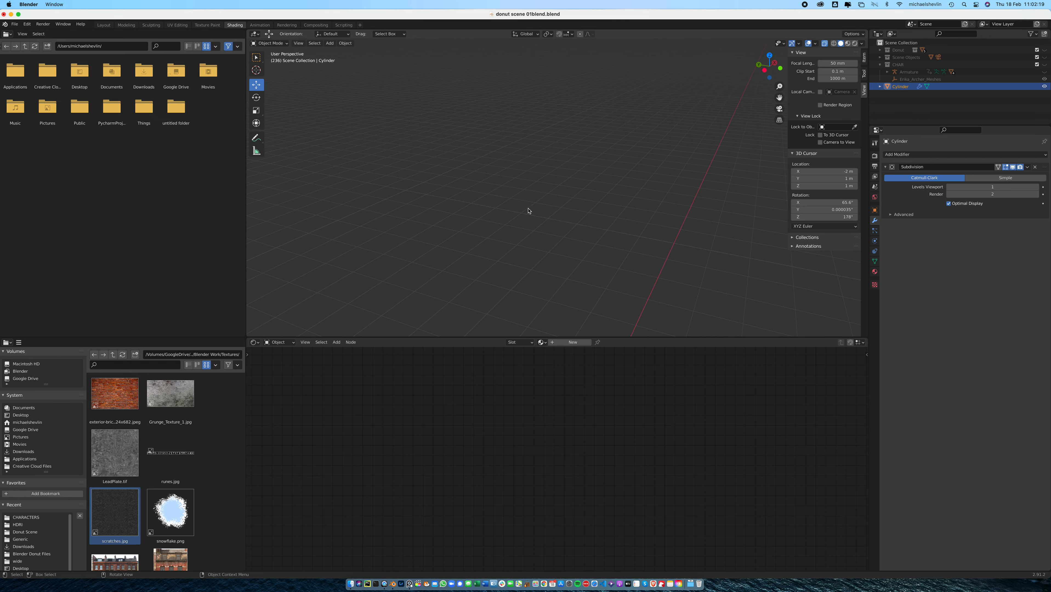
scroll(481, 192, down, 2)
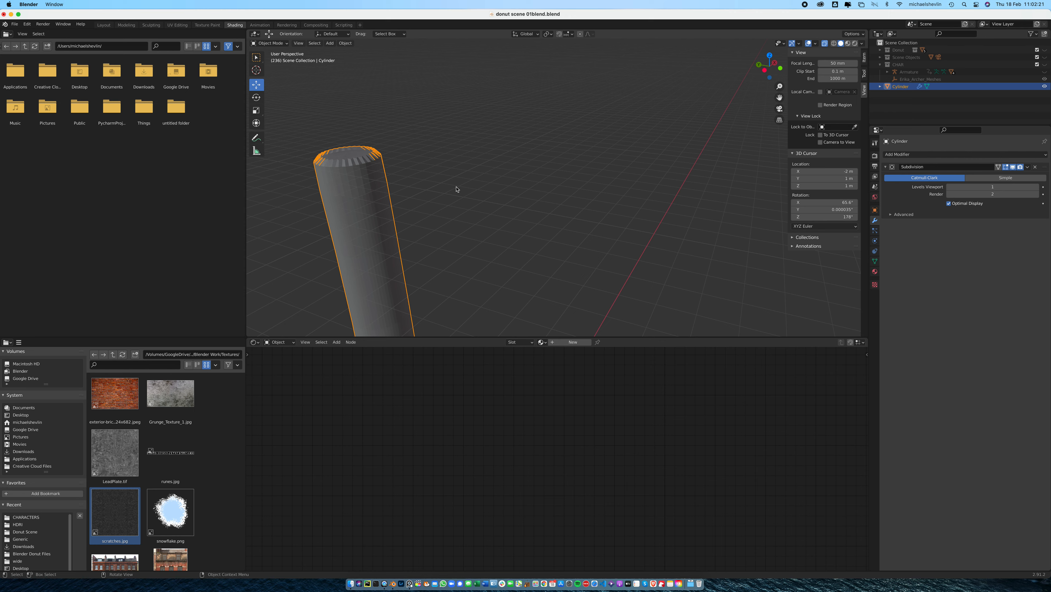
key(Tab)
click(358, 153)
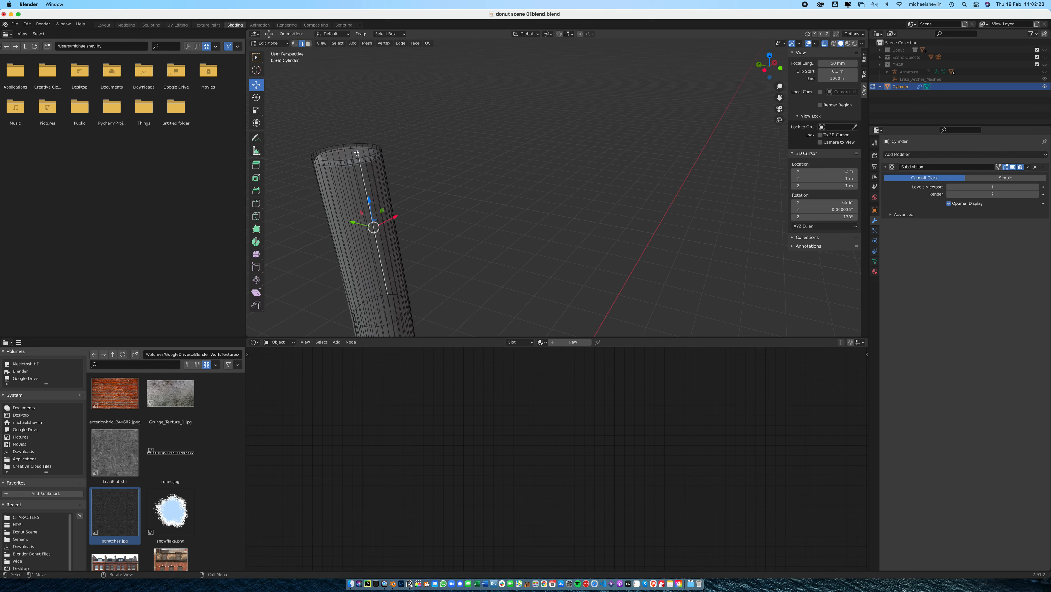
click(308, 43)
click(349, 150)
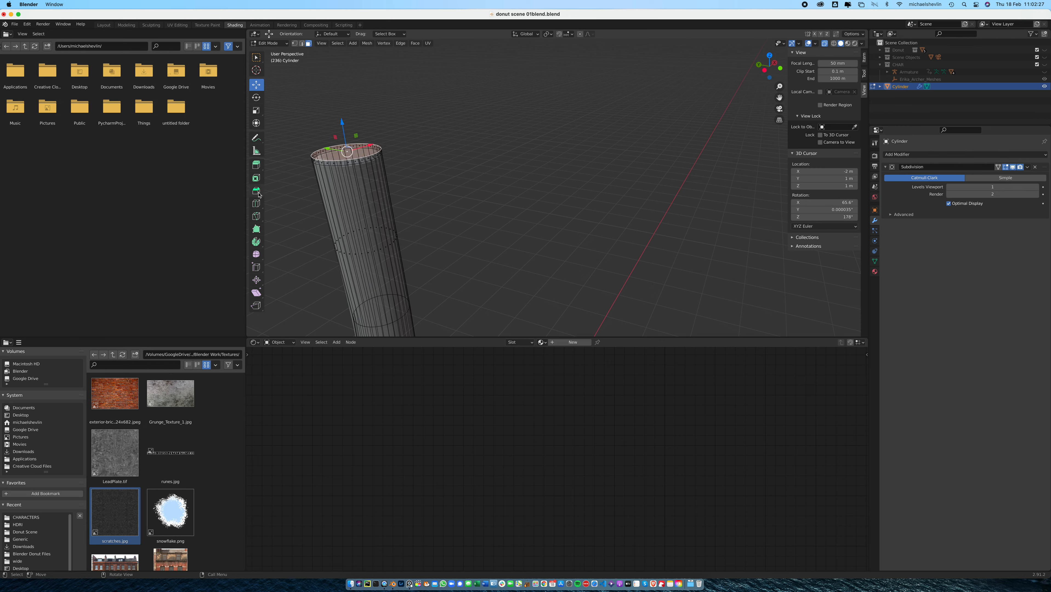
click(257, 179)
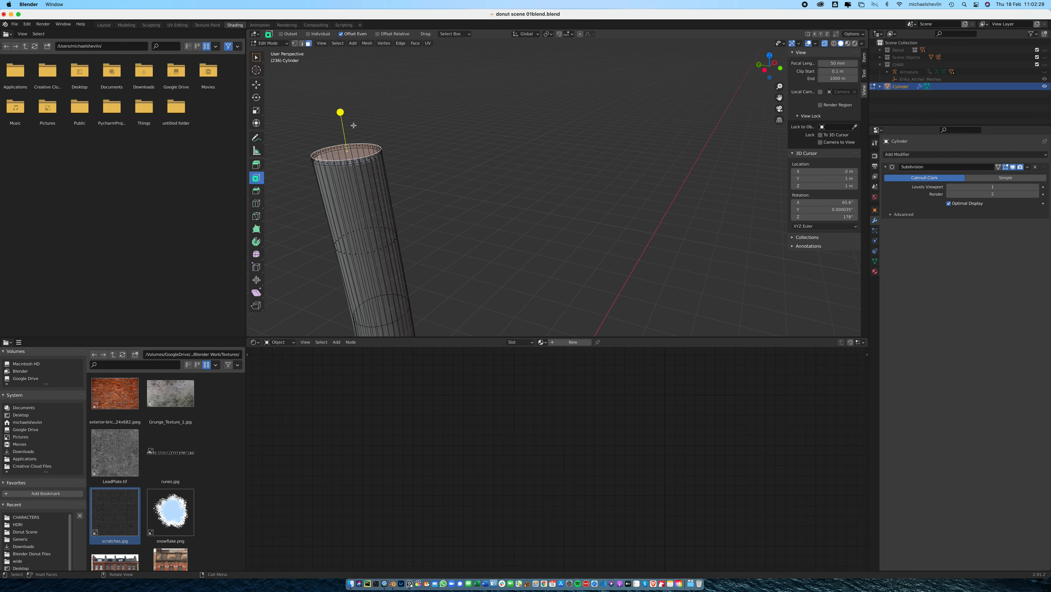
drag(340, 112, 352, 154)
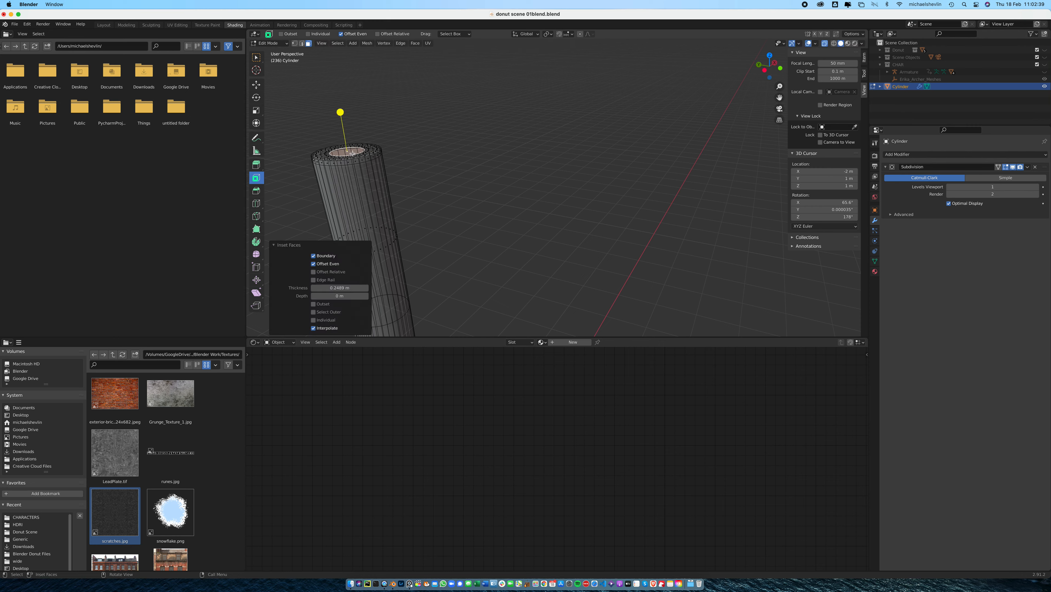
Return to Object Mode and apply the cylinder's scale
key(Tab)
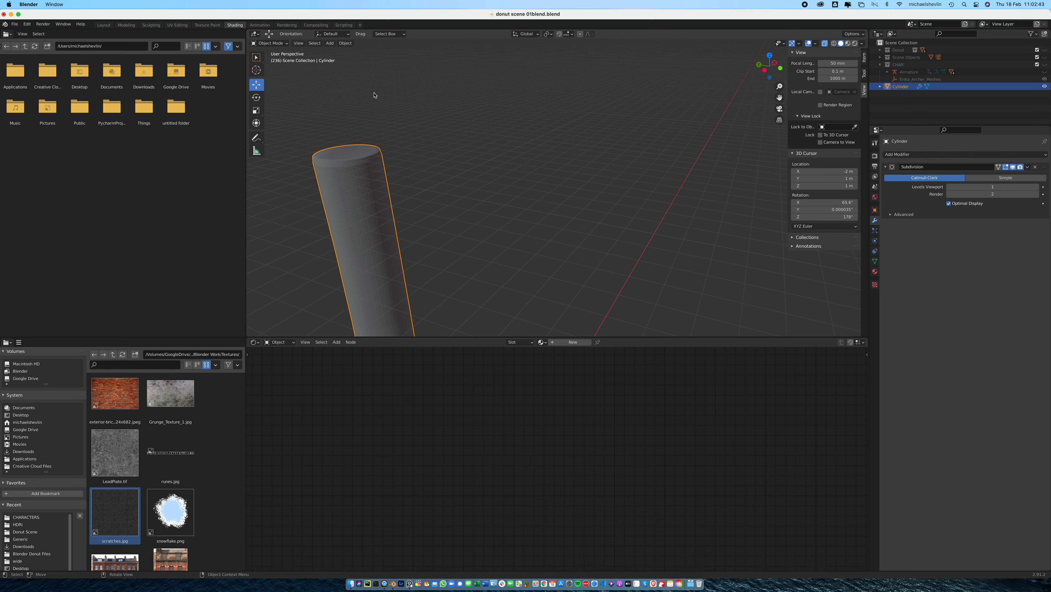
click(346, 43)
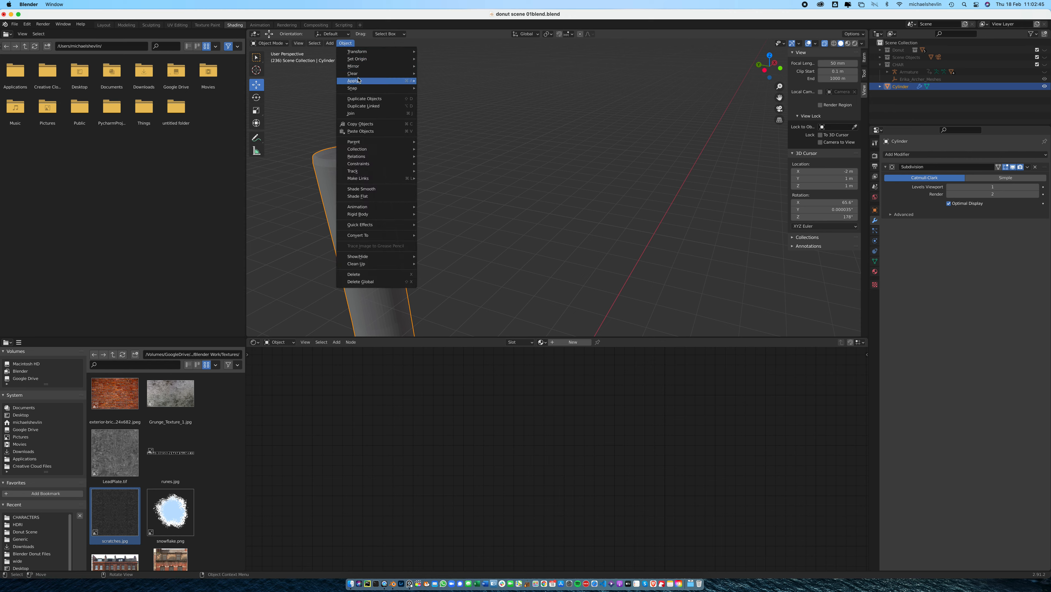
mouse_move(363, 80)
click(444, 95)
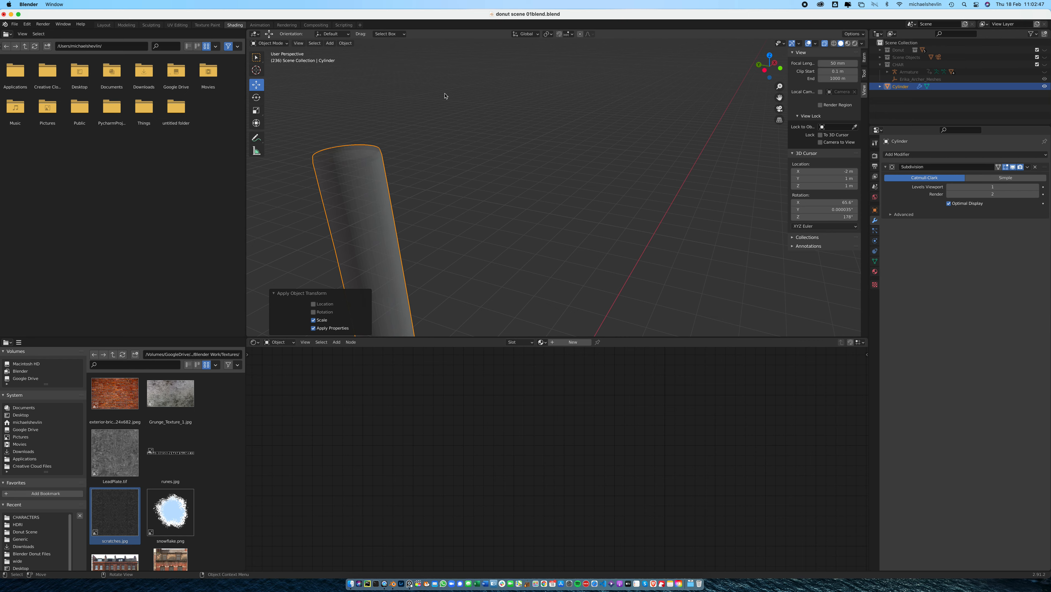
key(Tab)
key(Tab)
Turn off X-ray so the whole handle displays as a solid object
scroll(437, 169, down, 6)
middle_drag(553, 224, 552, 207)
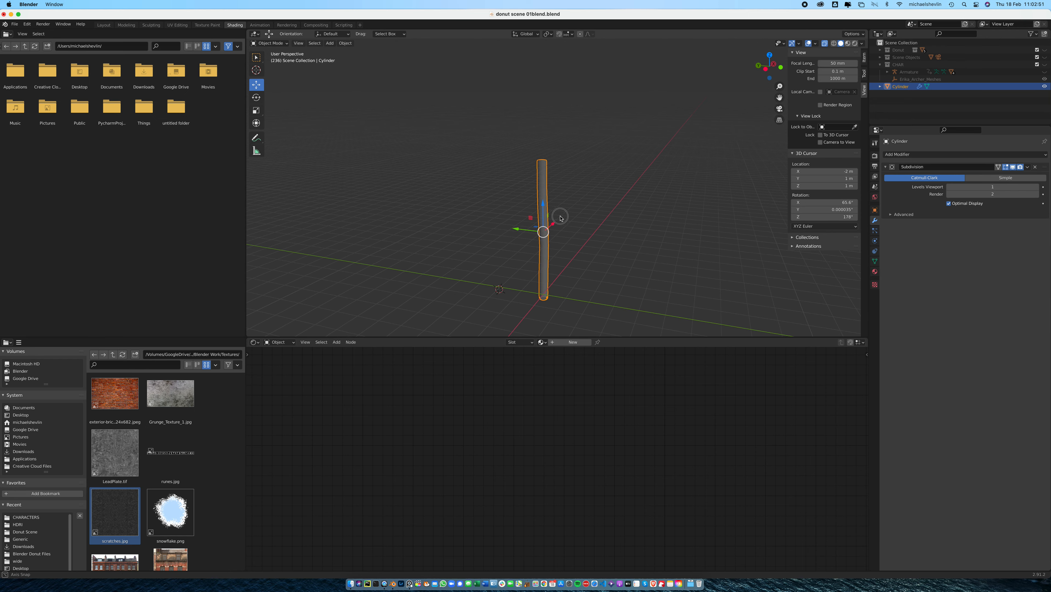
click(825, 45)
scroll(570, 164, up, 10)
middle_drag(535, 127, 585, 223)
alt+drag(585, 223, 580, 208)
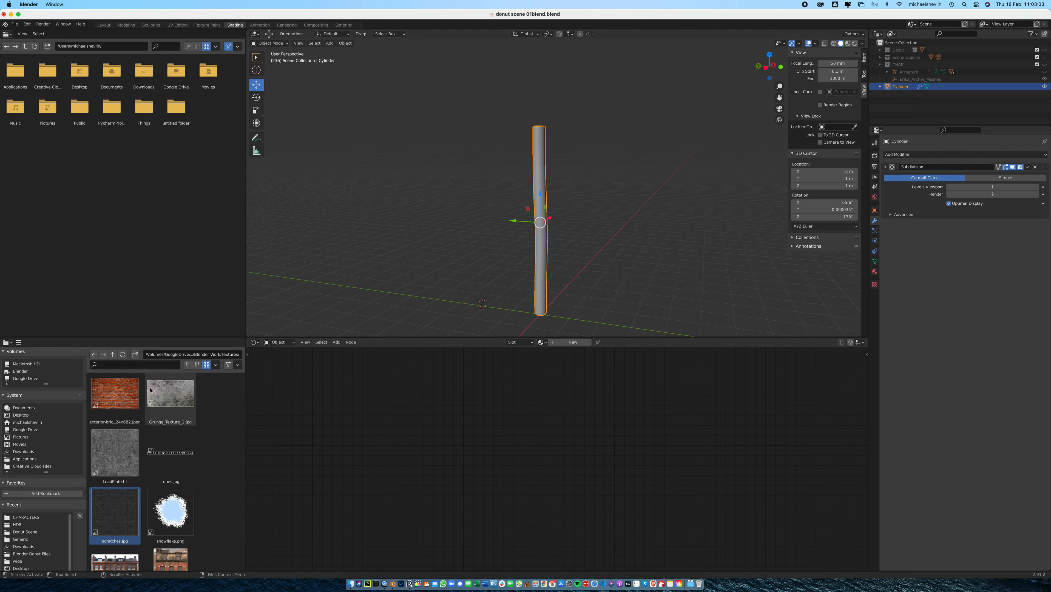
Open the bark_brown_01_2k_jpg folder inside the Blender Work Textures folder in the file browser
click(113, 355)
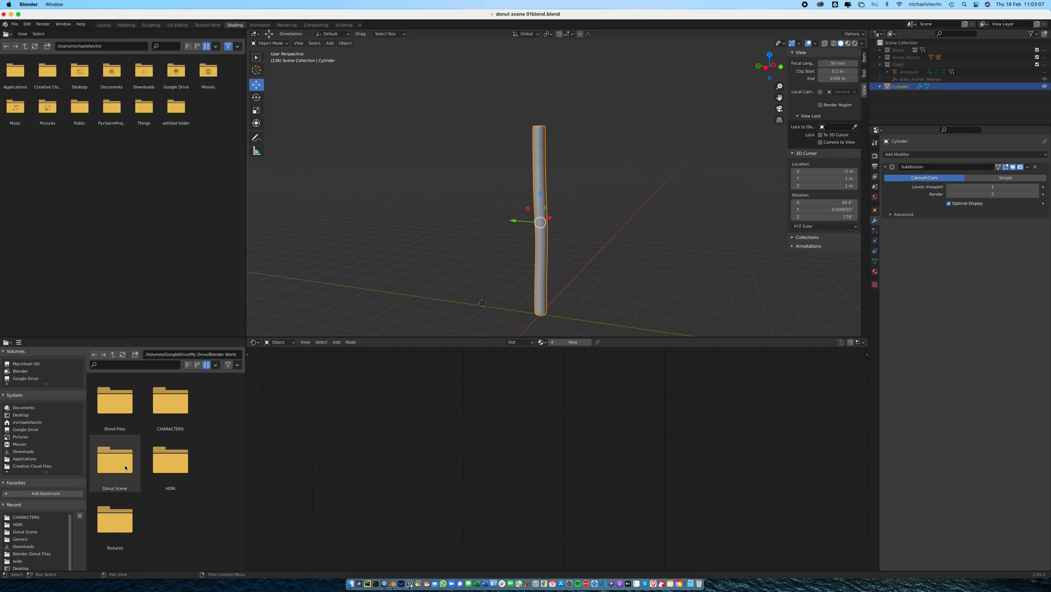
double_click(119, 517)
scroll(199, 447, down, 3)
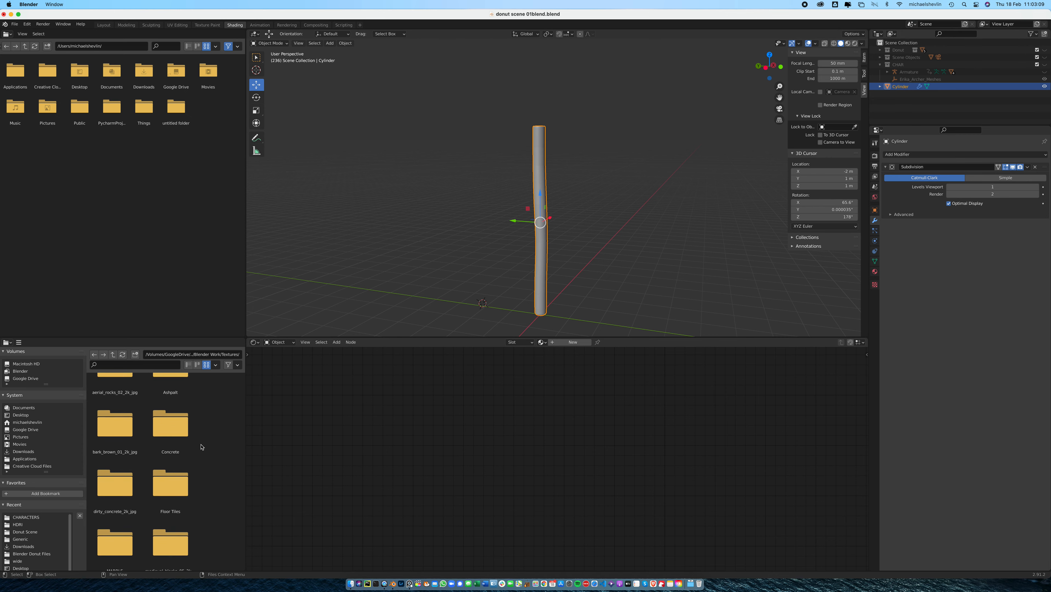
scroll(206, 437, down, 7)
scroll(206, 439, down, 10)
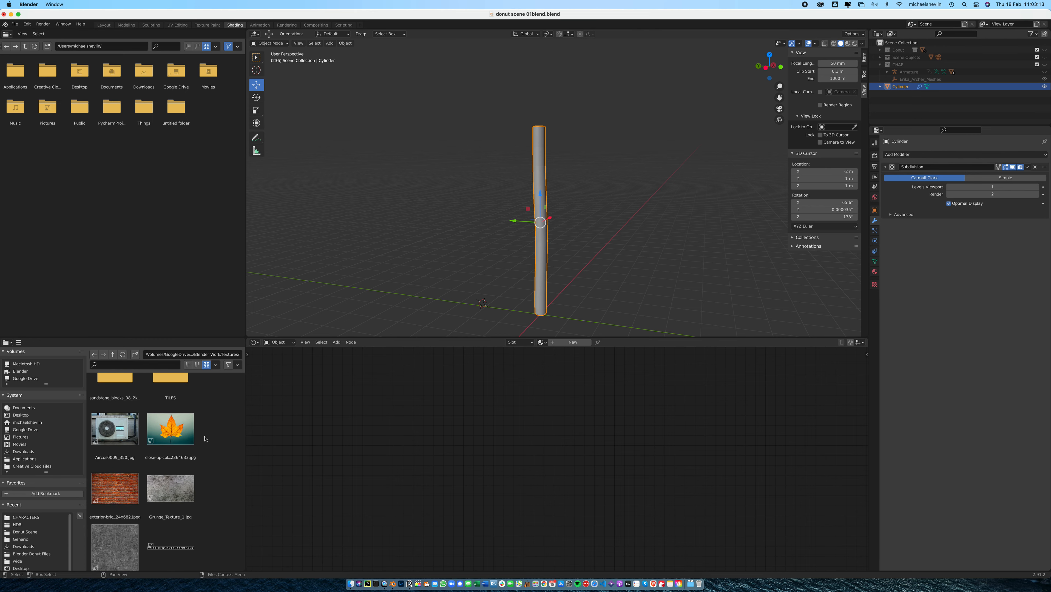
scroll(204, 443, up, 10)
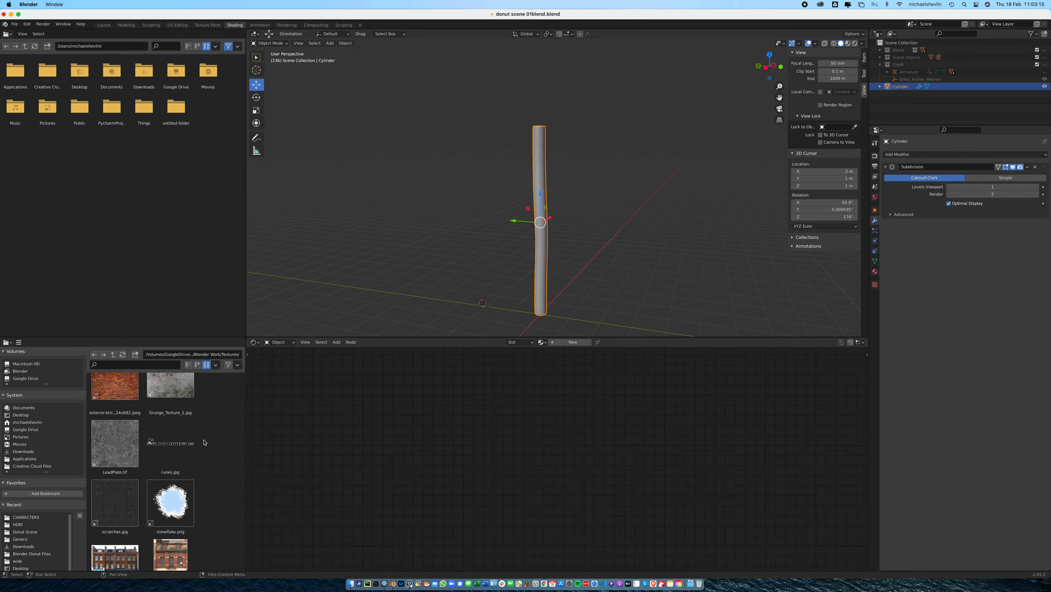
scroll(204, 442, up, 5)
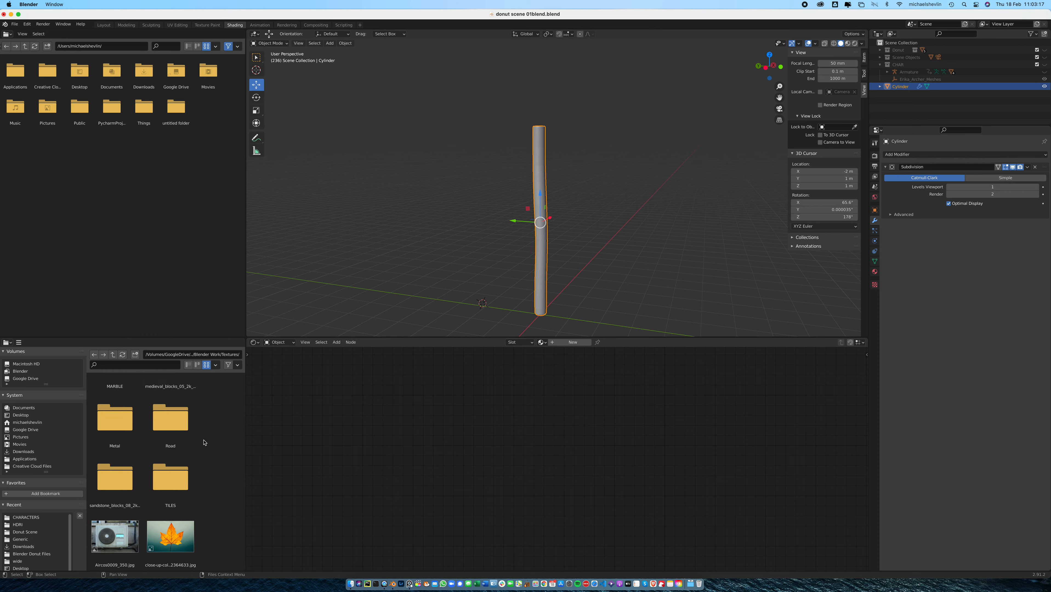
scroll(203, 442, up, 5)
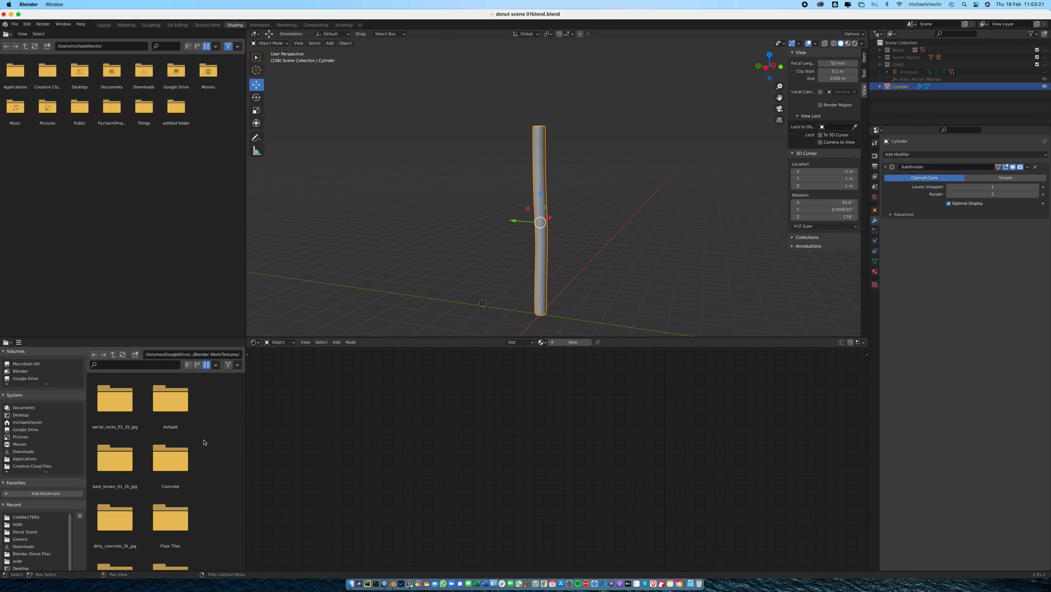
double_click(115, 459)
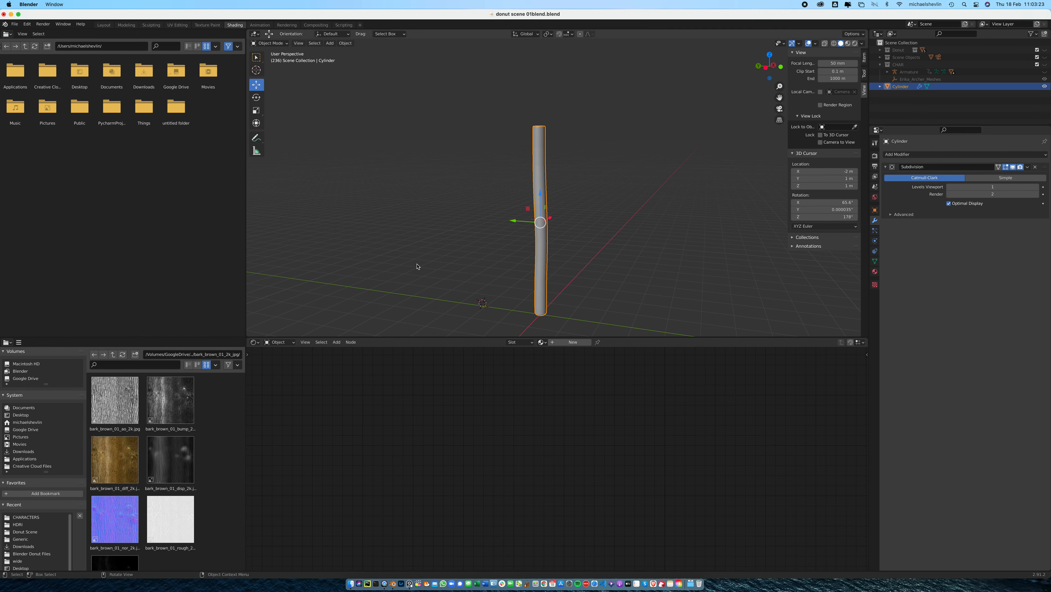
Create a new material for the cylinder and connect the bark_brown_01_diff texture to its Base Color
click(332, 44)
mouse_move(350, 45)
click(572, 343)
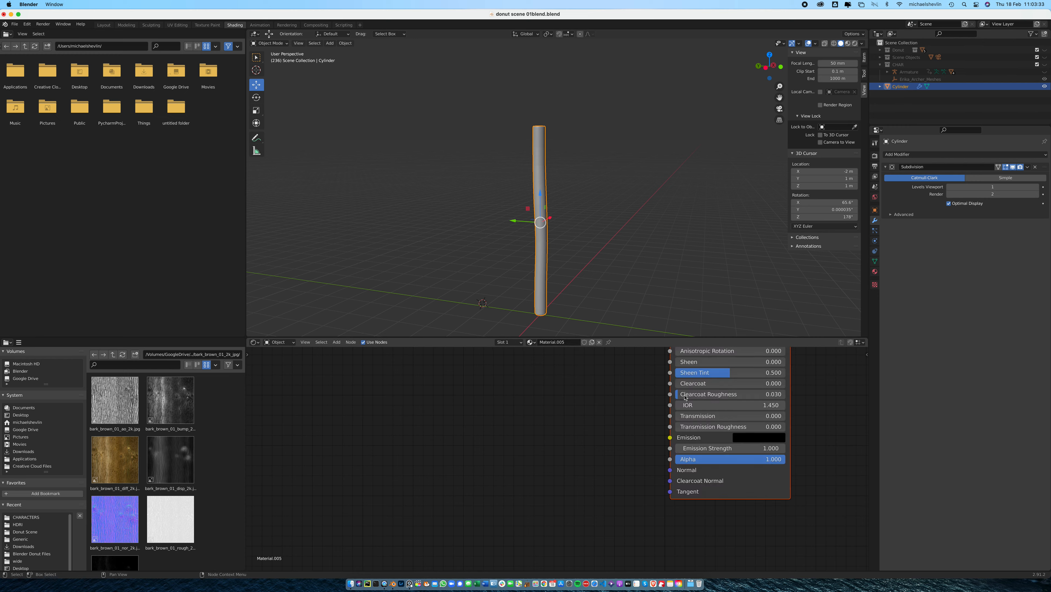
scroll(578, 450, down, 4)
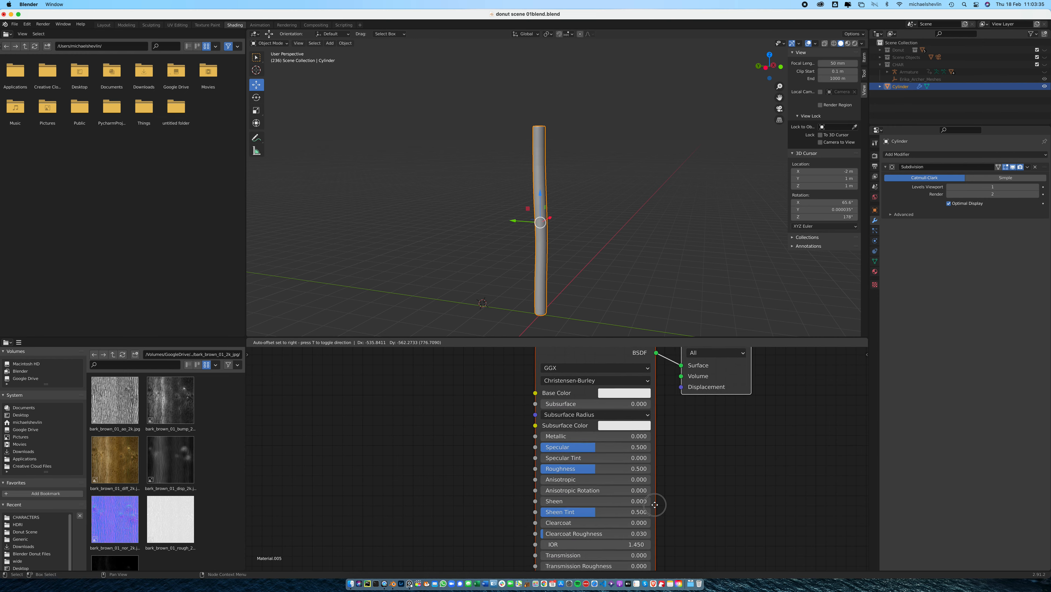
drag(115, 460, 551, 426)
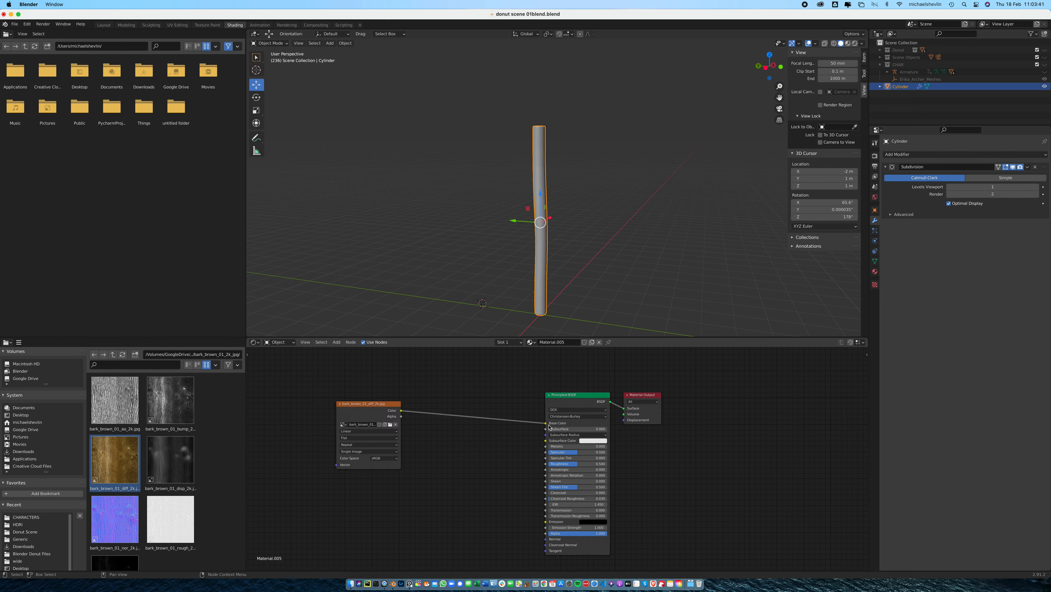
Switch the viewport to Material Preview shading and examine how the bark texture wraps along the handle
click(848, 44)
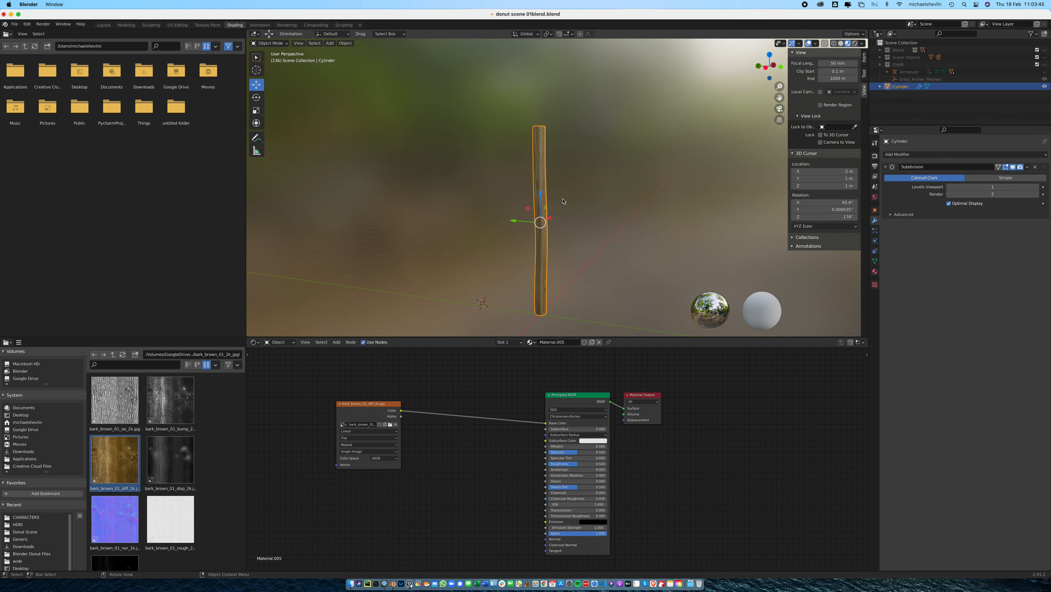
scroll(563, 202, up, 5)
scroll(562, 210, down, 5)
middle_drag(562, 211, 571, 215)
key(Tab)
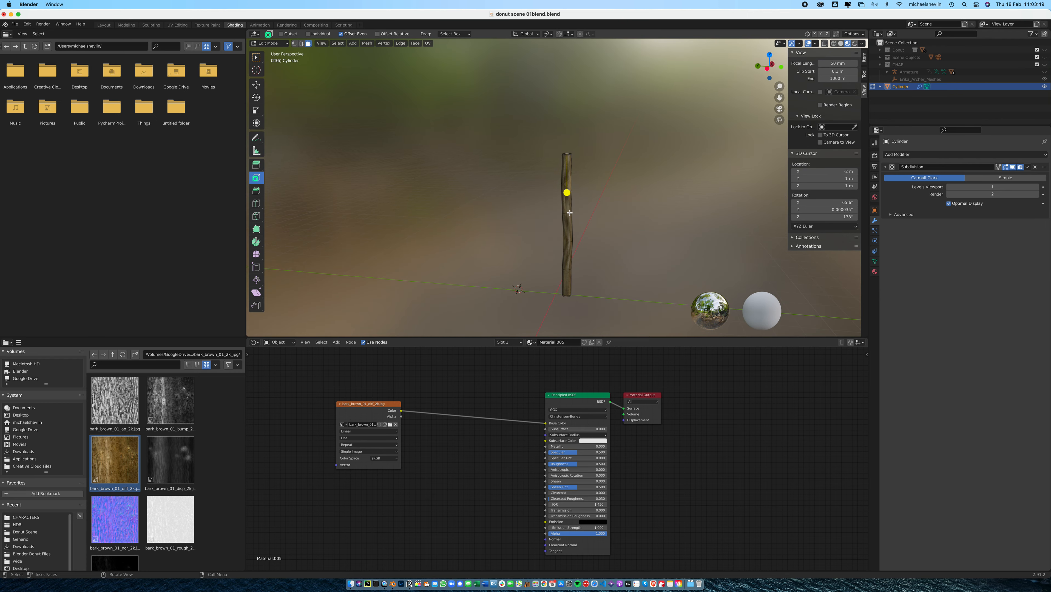
scroll(590, 216, up, 4)
key(Tab)
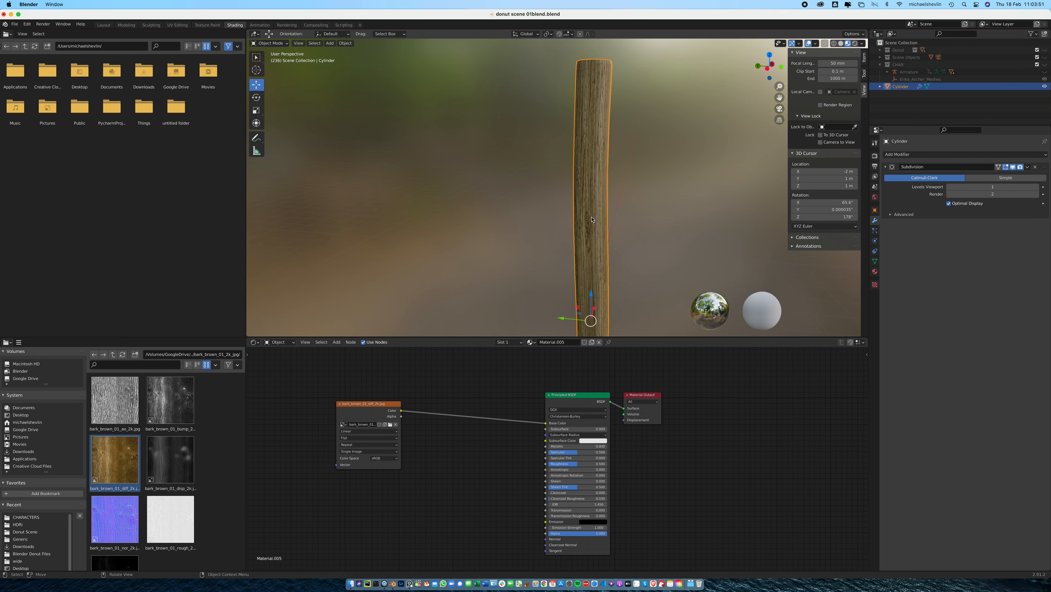
scroll(612, 217, down, 6)
scroll(612, 217, up, 2)
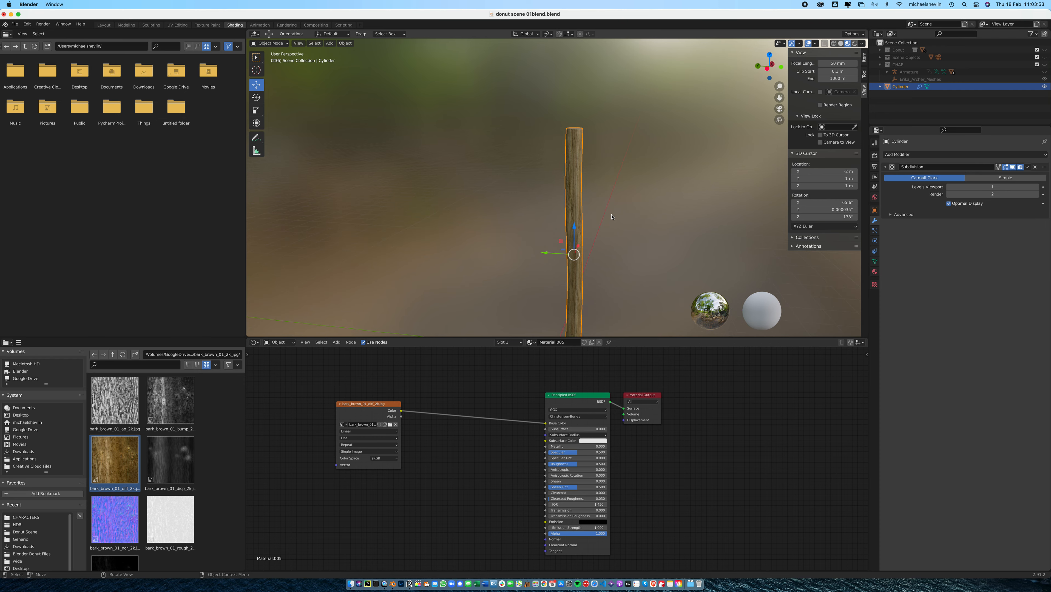
middle_drag(612, 217, 553, 195)
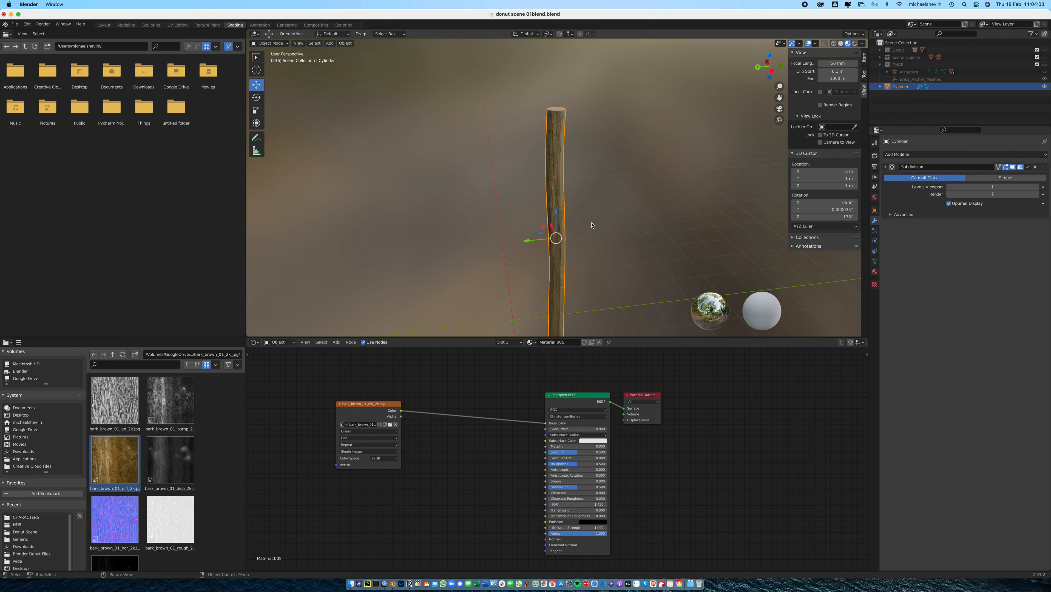
scroll(603, 227, up, 4)
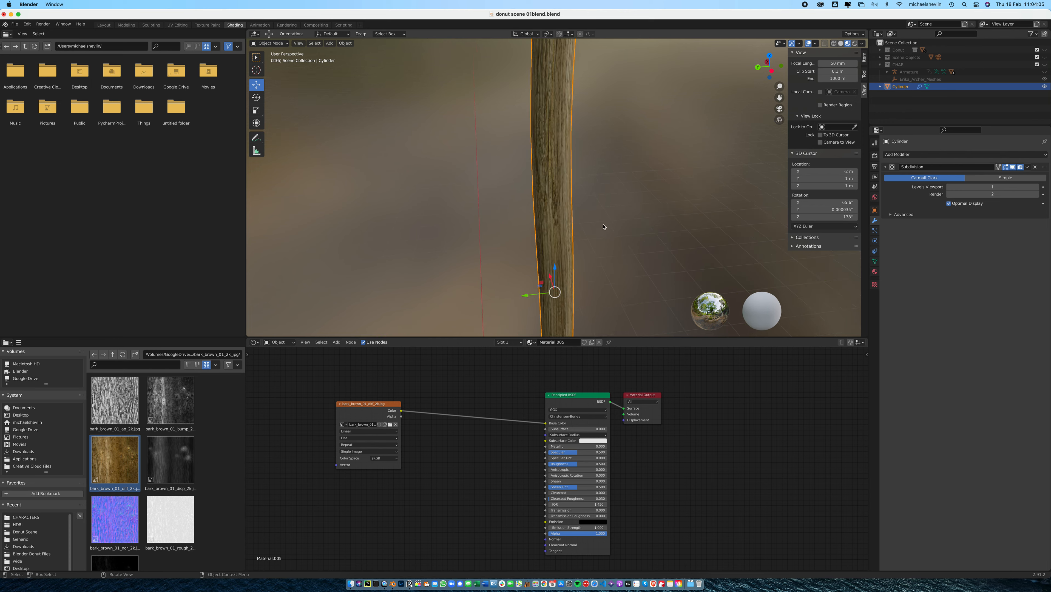
scroll(603, 227, down, 4)
scroll(604, 227, up, 8)
scroll(604, 227, down, 8)
scroll(603, 227, up, 5)
scroll(603, 227, down, 5)
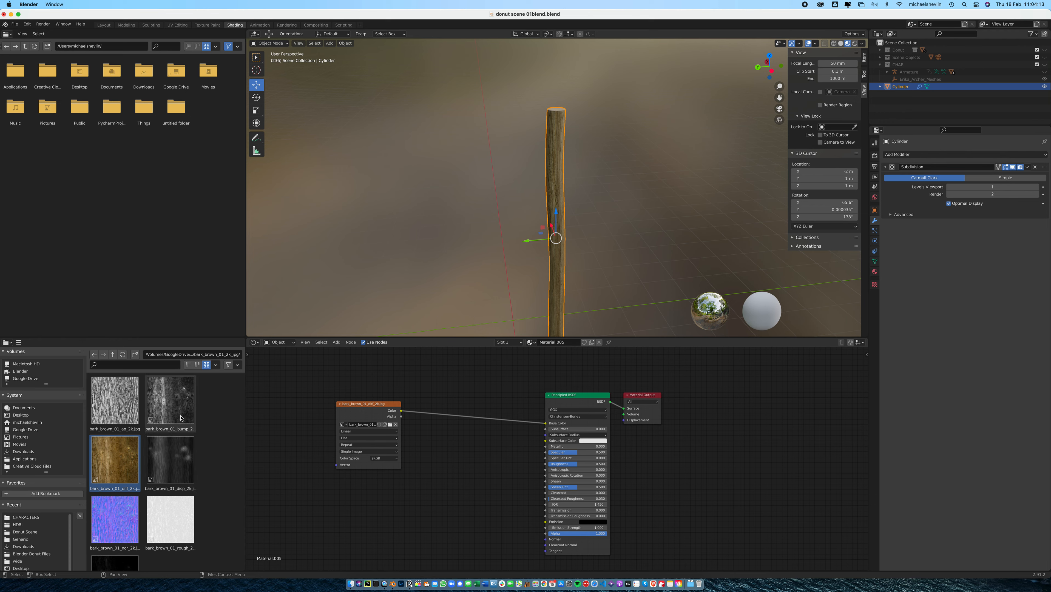
Connect the bark_brown_01_rough texture to the shader's Roughness input and set its color space to Non-Color
scroll(179, 415, down, 2)
mouse_move(170, 497)
mouse_down()
mouse_move(392, 498)
mouse_move(545, 464)
mouse_up()
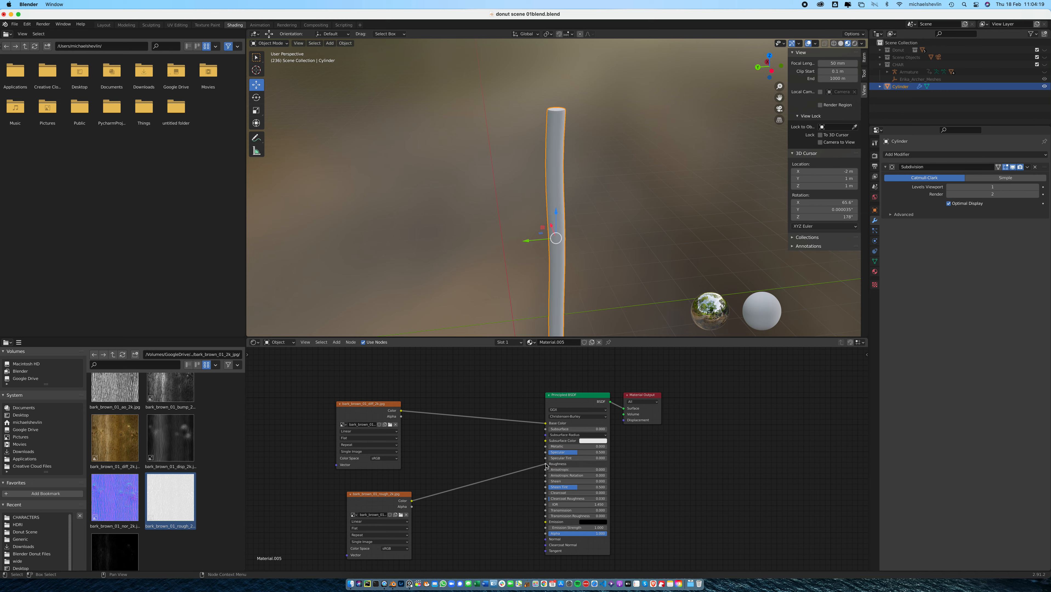
click(402, 553)
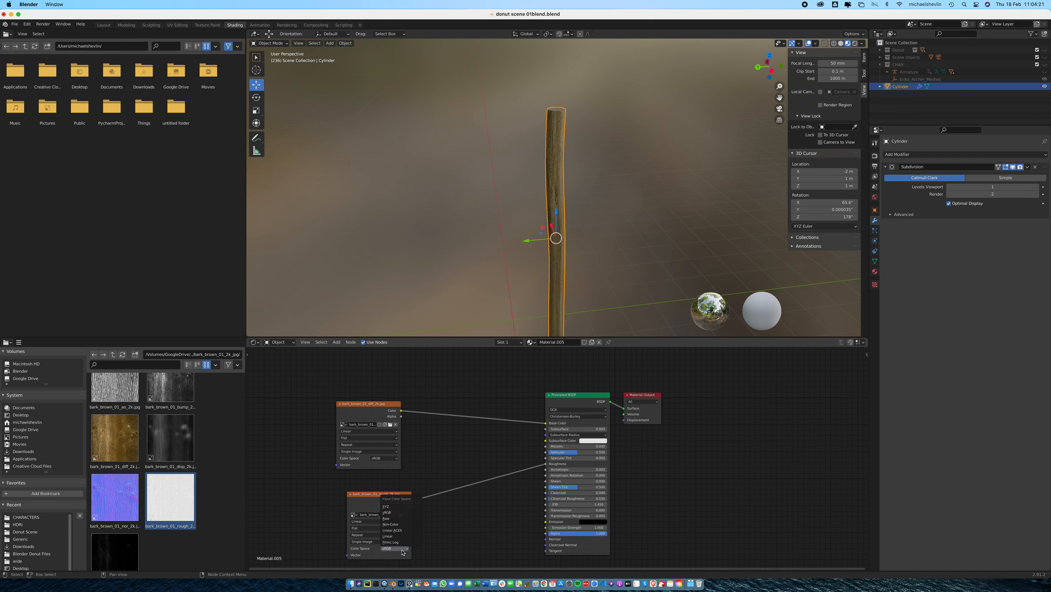
click(404, 529)
Examine the bark material along the deselected handle and at its top end
middle_drag(518, 232, 589, 253)
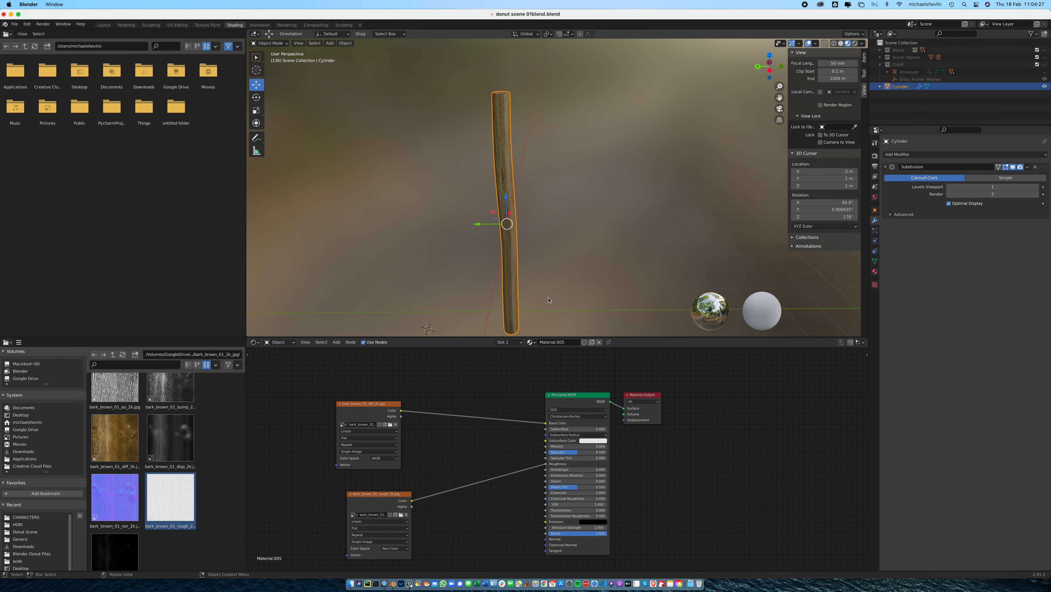
middle_drag(567, 282, 533, 249)
scroll(533, 249, up, 6)
drag(553, 237, 639, 194)
scroll(572, 211, down, 6)
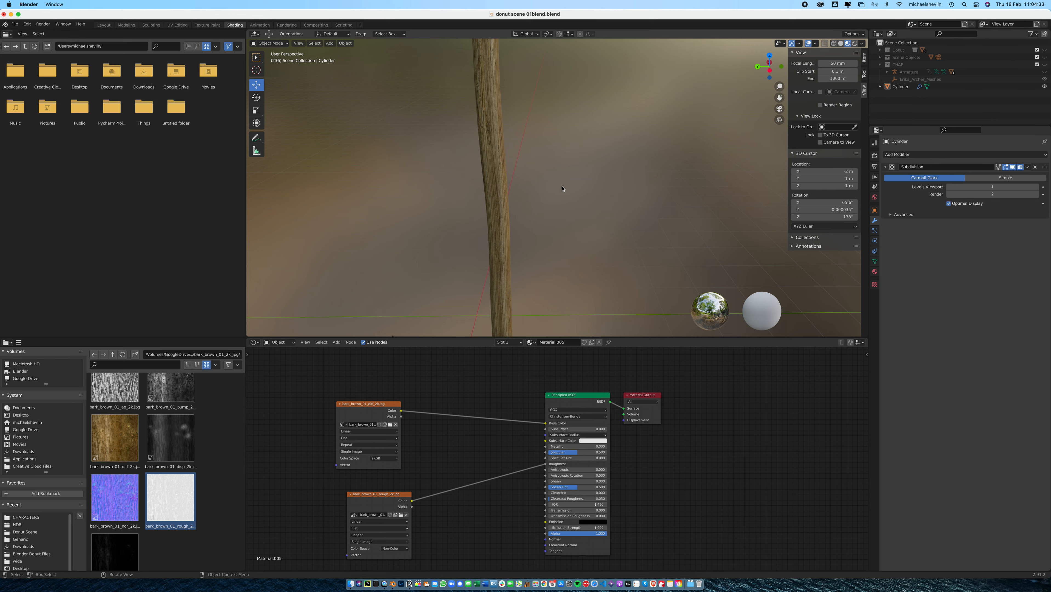
shift+middle_drag(552, 130, 584, 300)
shift+middle_drag(523, 202, 535, 182)
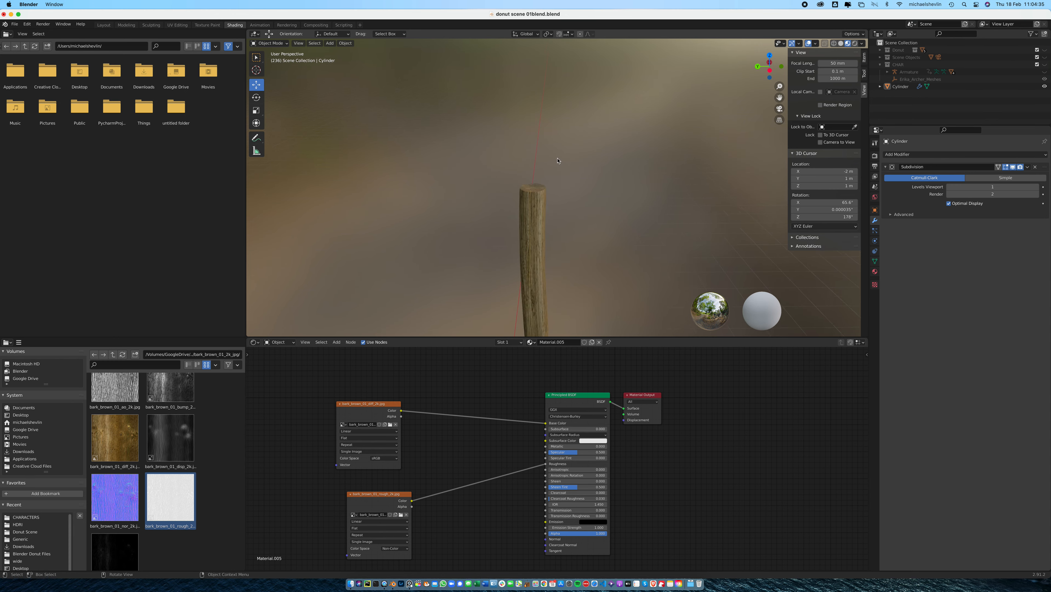
Add a UV sphere at the 3D cursor with 16 segments and 8 rings
click(331, 43)
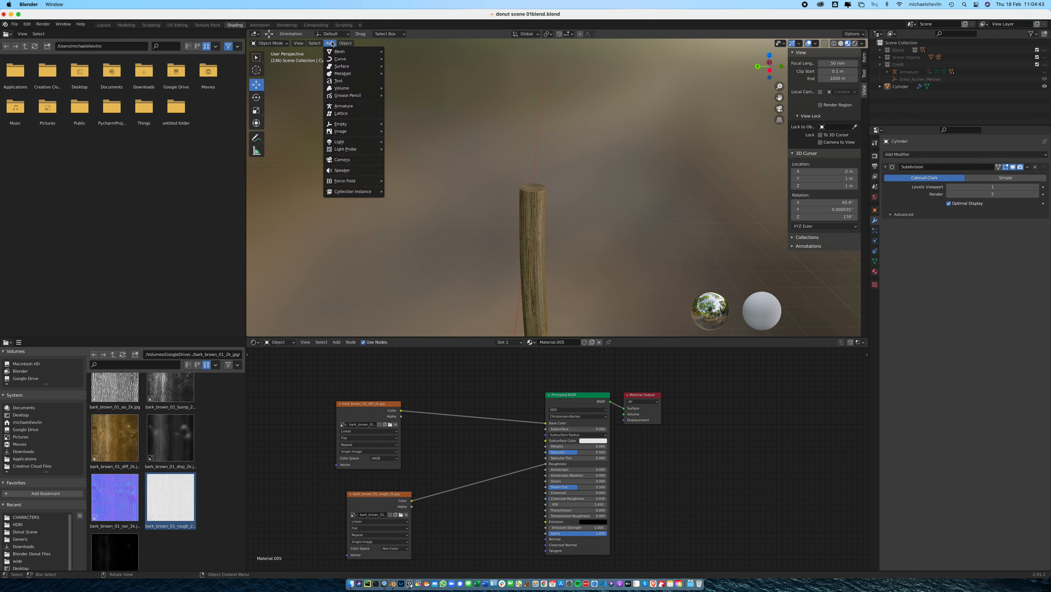
mouse_move(352, 52)
click(405, 73)
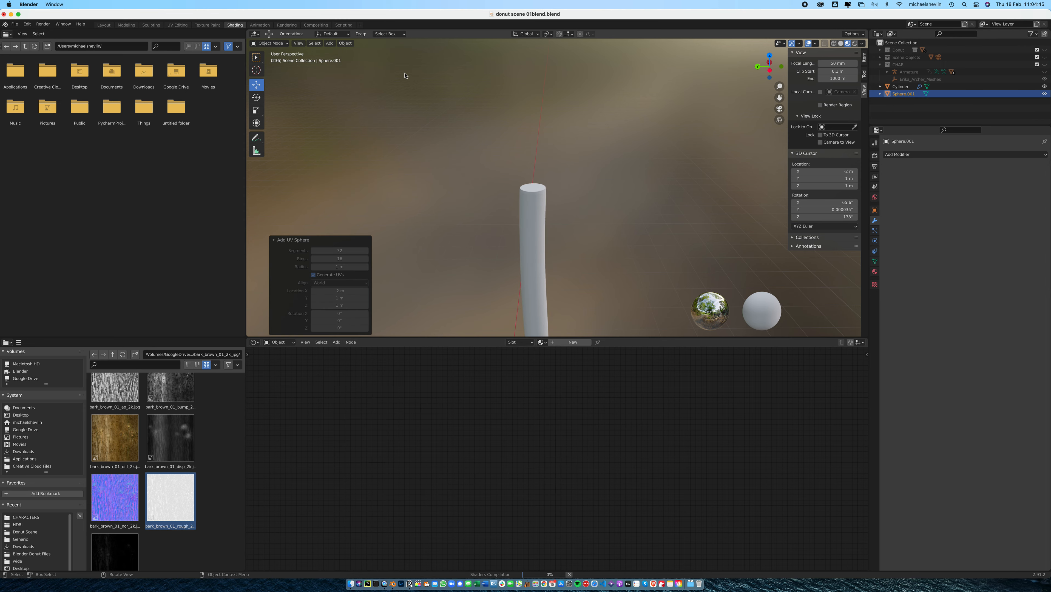
scroll(485, 245, down, 10)
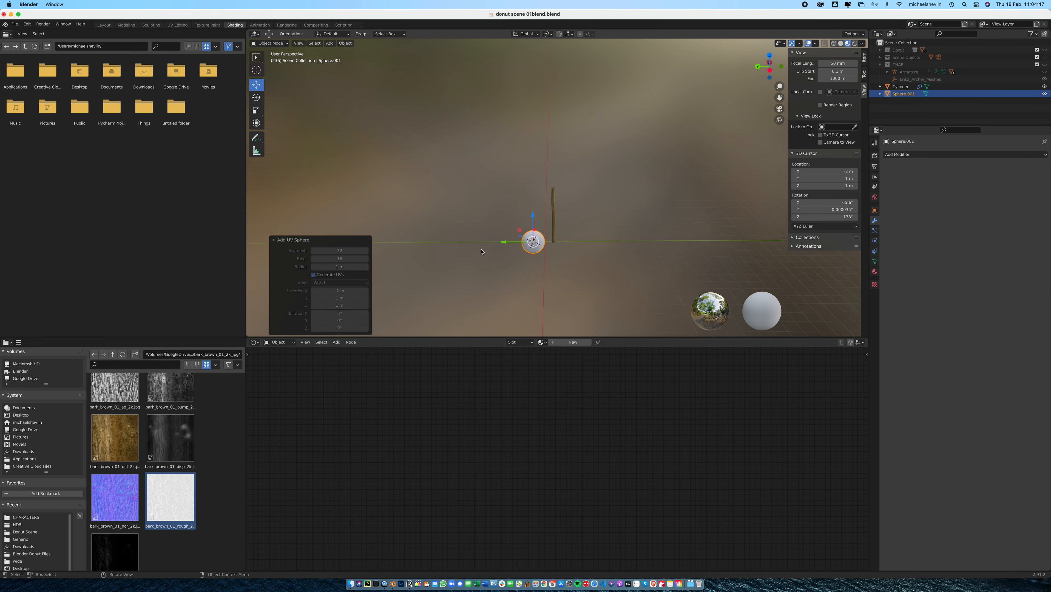
scroll(485, 251, up, 6)
shift+middle_drag(490, 252, 490, 128)
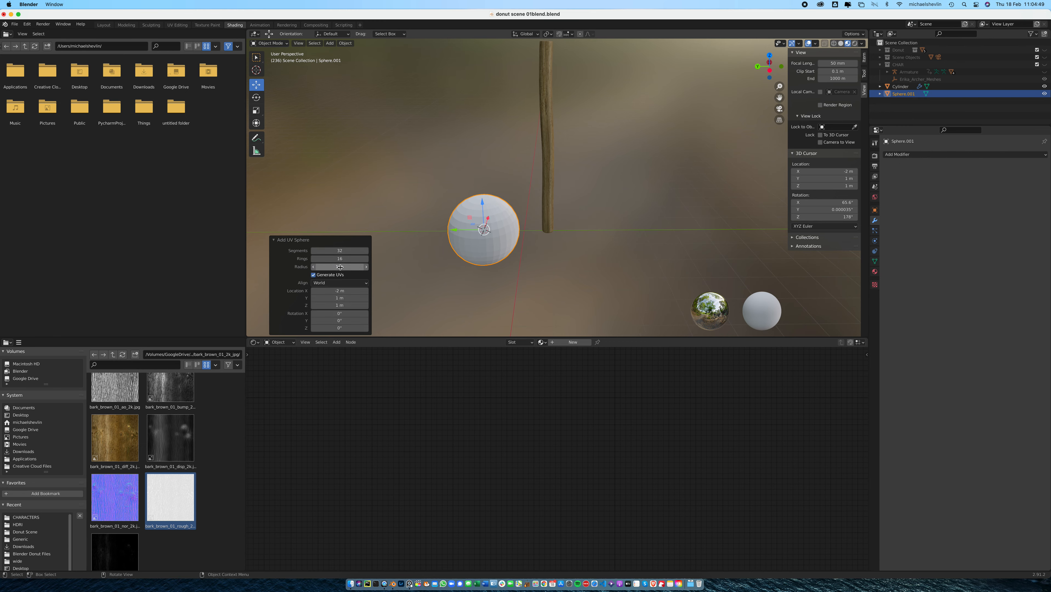
click(338, 250)
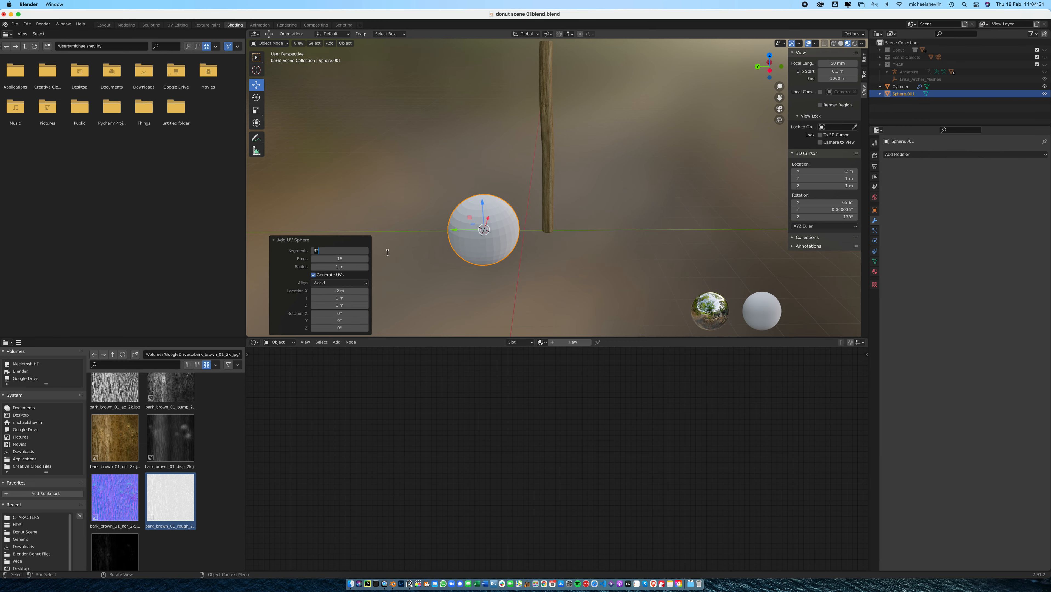
text(16)
key(Return)
click(355, 260)
text(8)
key(Return)
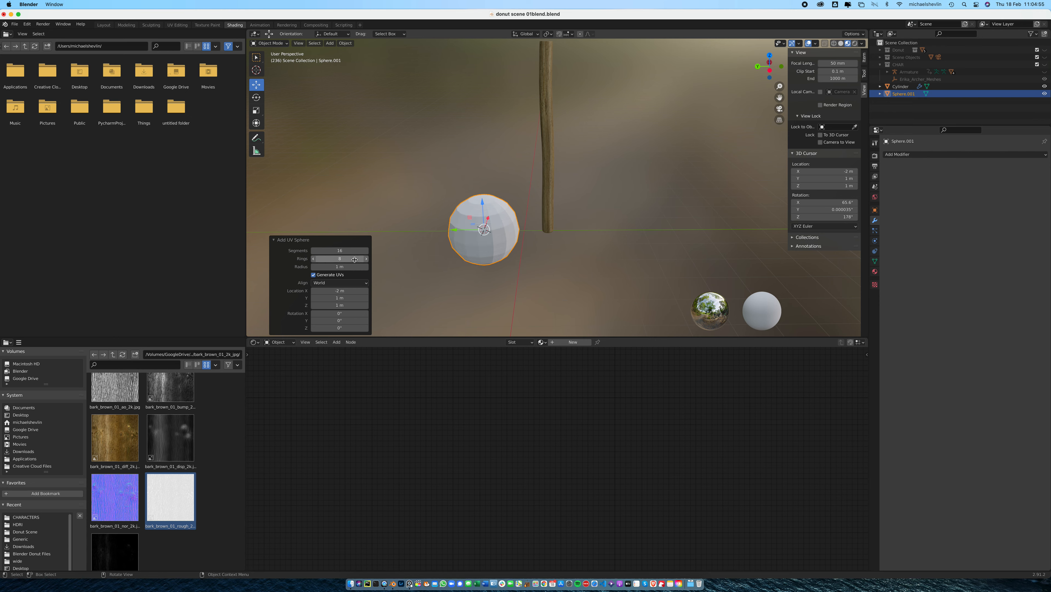
Select the sphere's upper half in Edit Mode with X-ray on and move it up about 1.26 m along Z
key(Tab)
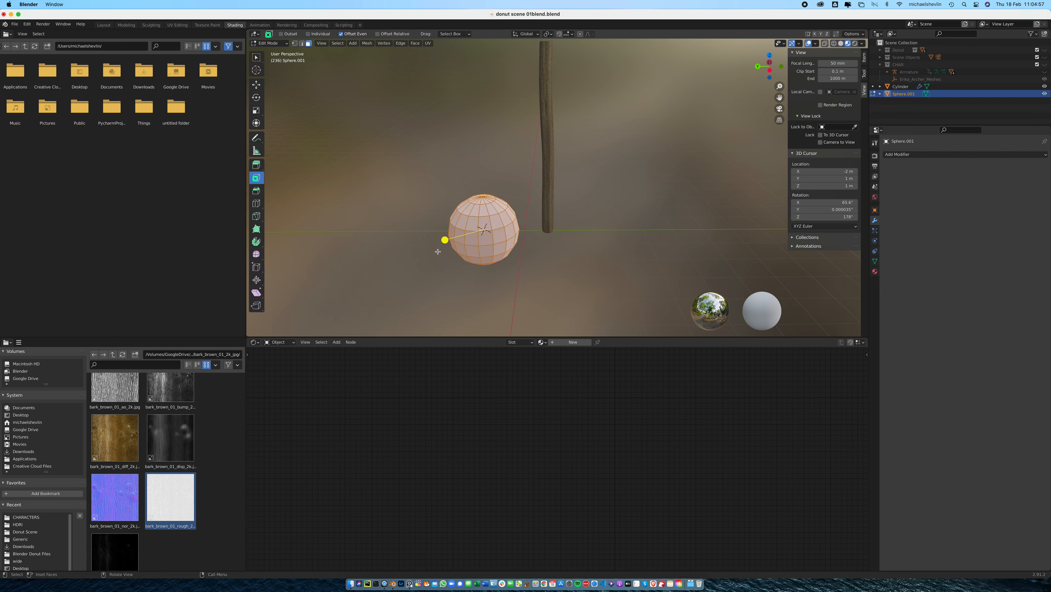
click(825, 44)
middle_drag(597, 174, 596, 151)
drag(419, 131, 557, 186)
click(257, 85)
drag(488, 139, 562, 116)
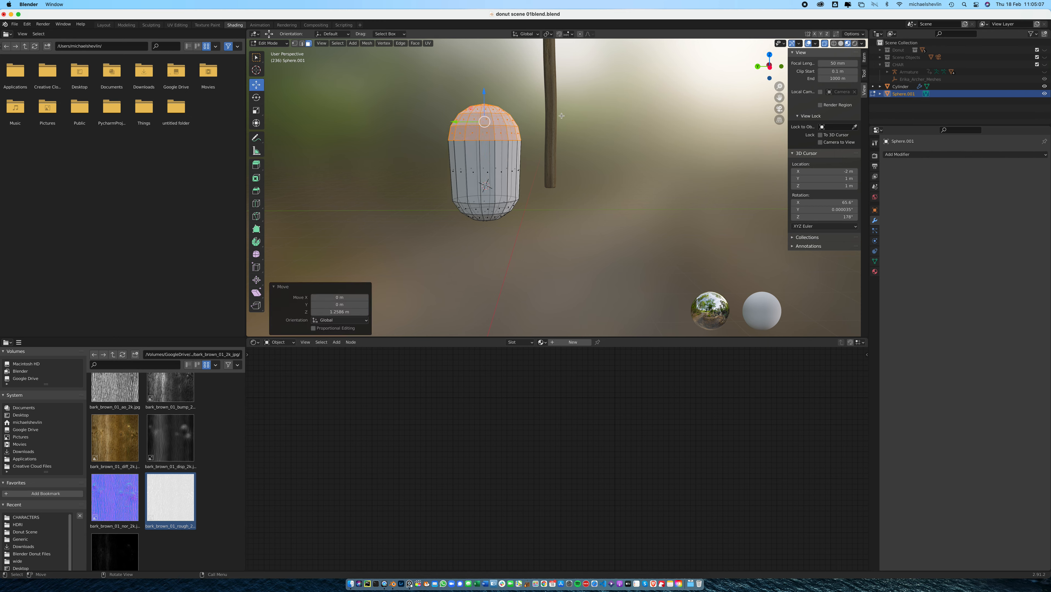
Return the stretched sphere to Object Mode and scale it down uniformly to less than half its size
scroll(617, 141, down, 3)
key(Tab)
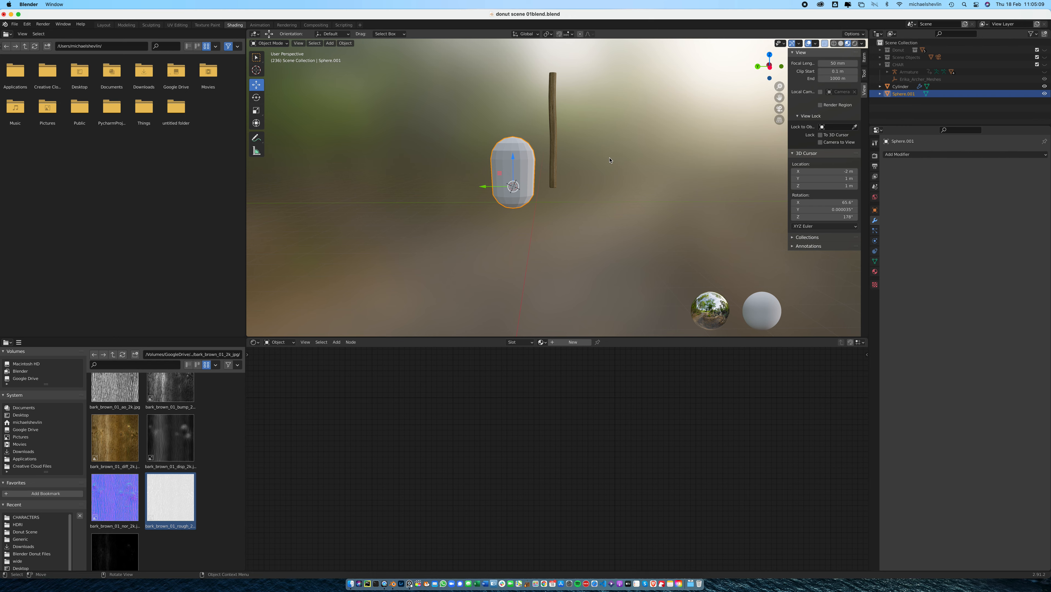
right_click(493, 165)
click(494, 167)
key(s)
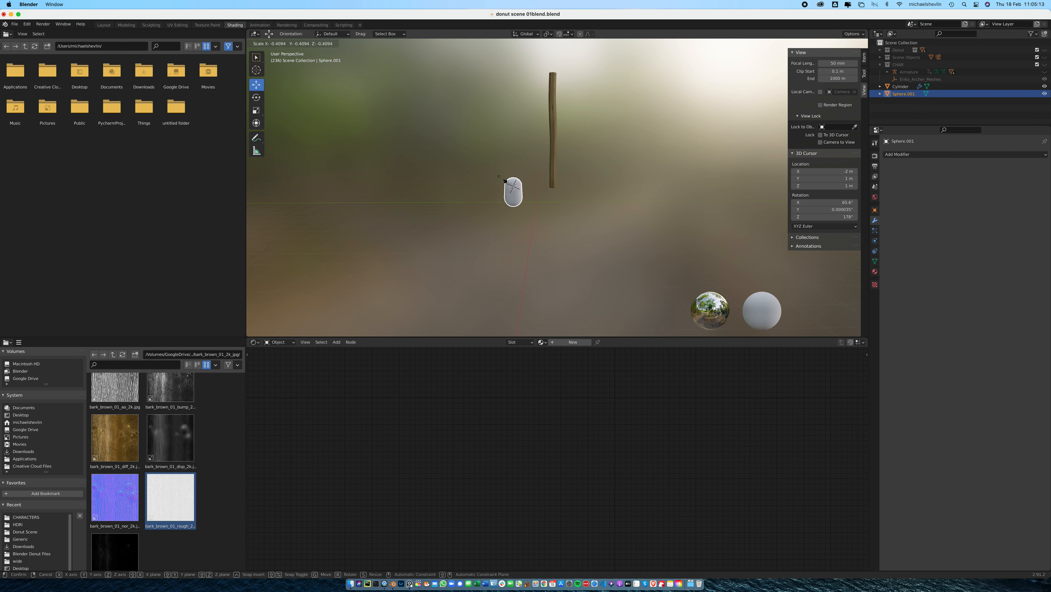
click(523, 178)
Place the capsule on the handle's top end, moving it about 4.6 m up, -1.79 m along Y and a further 0.45 m up
drag(521, 158, 519, 49)
middle_drag(519, 49, 511, 120)
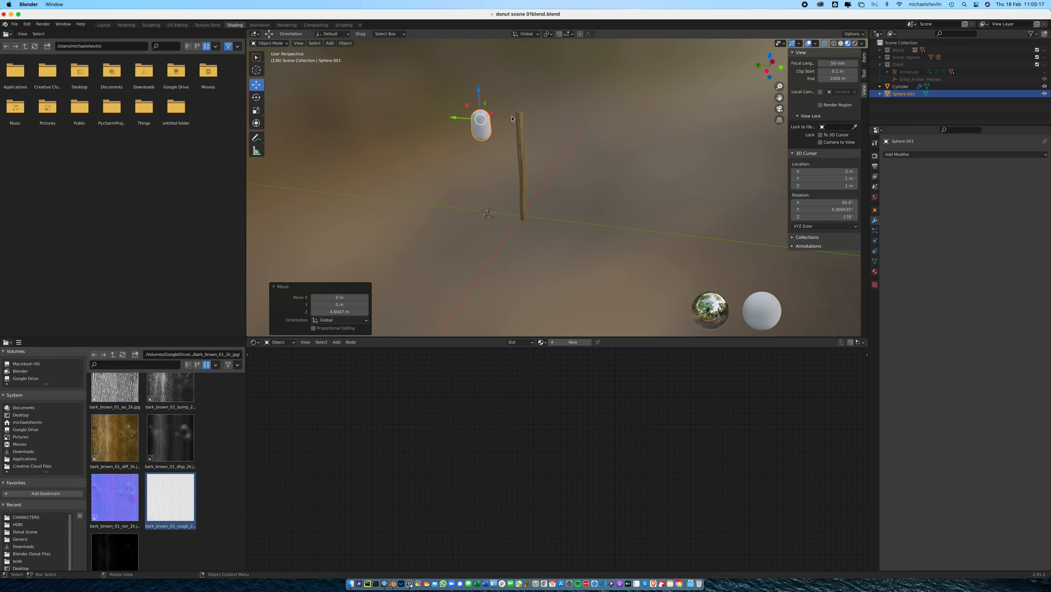
drag(458, 119, 535, 113)
key(g)
key(z)
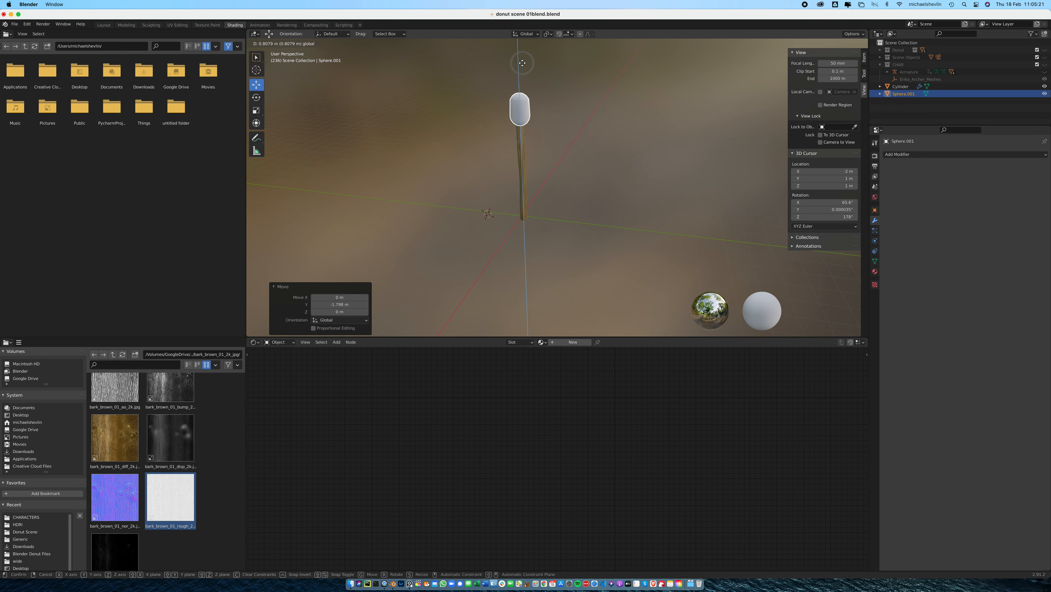
click(525, 74)
Scale the capsule uniformly to about 0.768 and raise it about 0.18 m along Z at the handle's top
middle_drag(525, 74, 590, 122)
scroll(463, 121, up, 4)
shift+middle_drag(473, 99, 591, 179)
key(s)
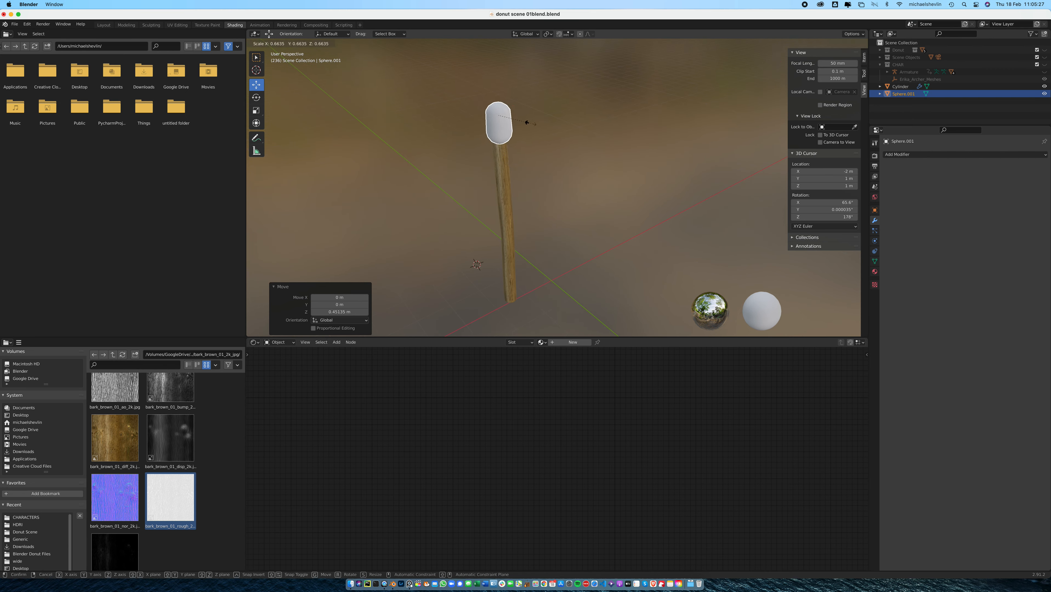
click(537, 122)
drag(499, 89, 496, 77)
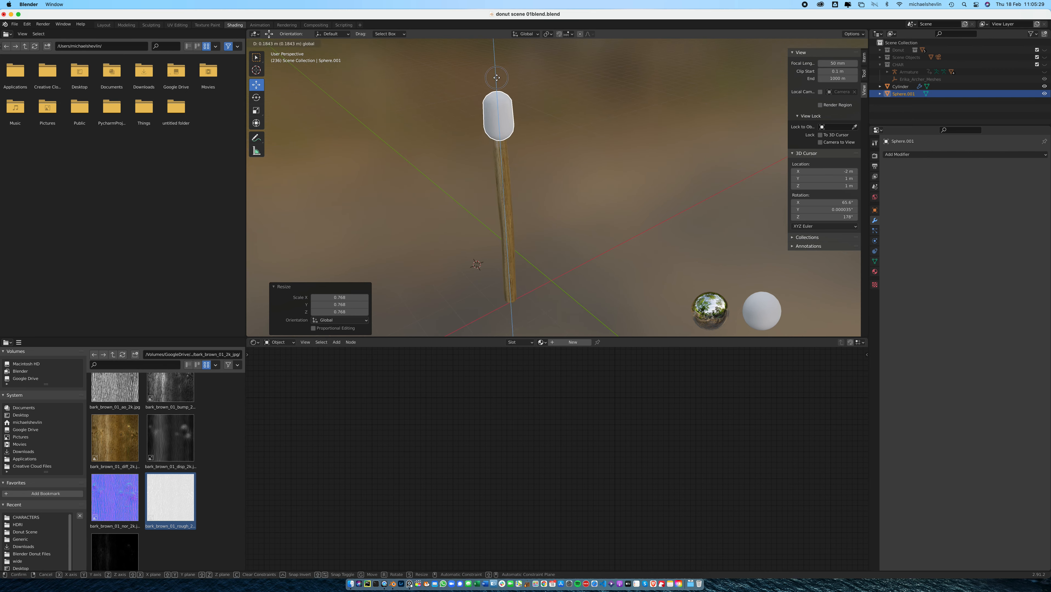